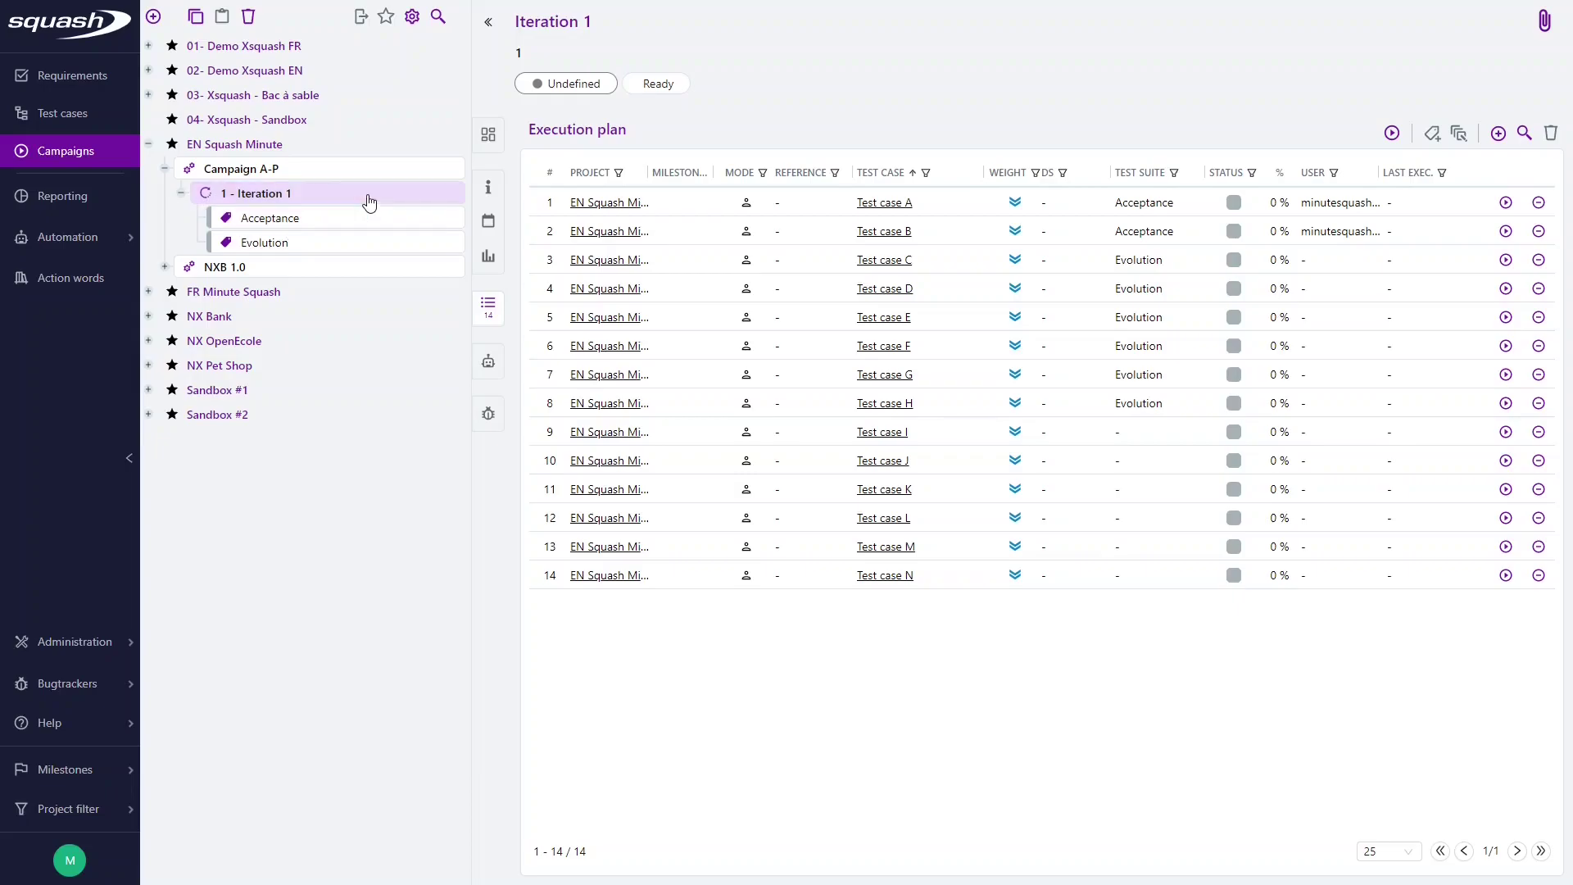
# Create a new test suite named 'Regression' in Iteration 1.
pyautogui.click(154, 18)
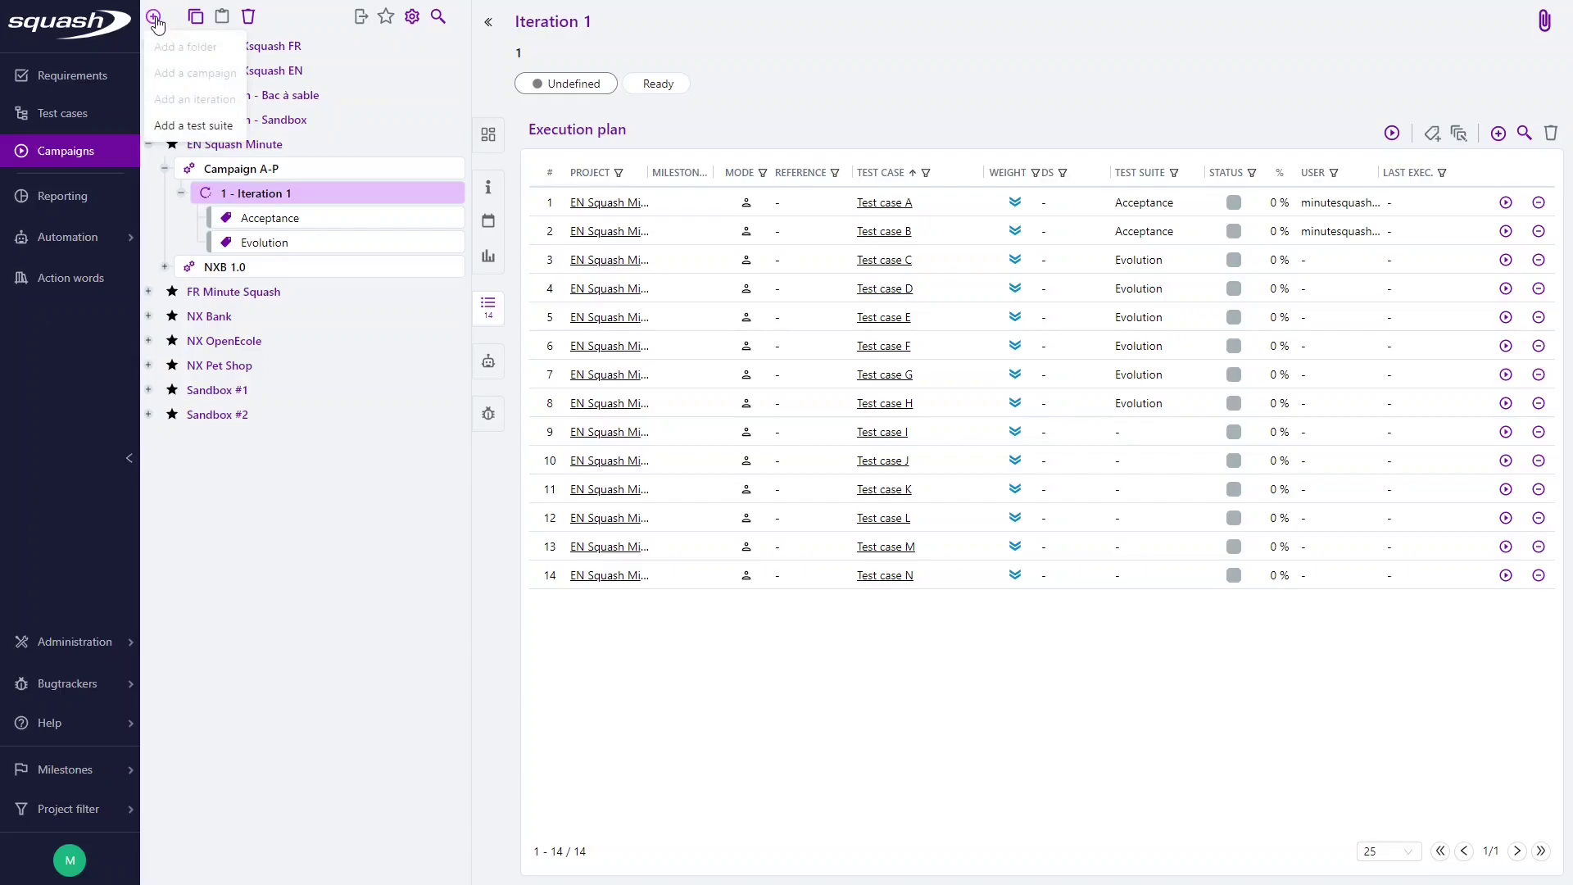
pyautogui.click(182, 129)
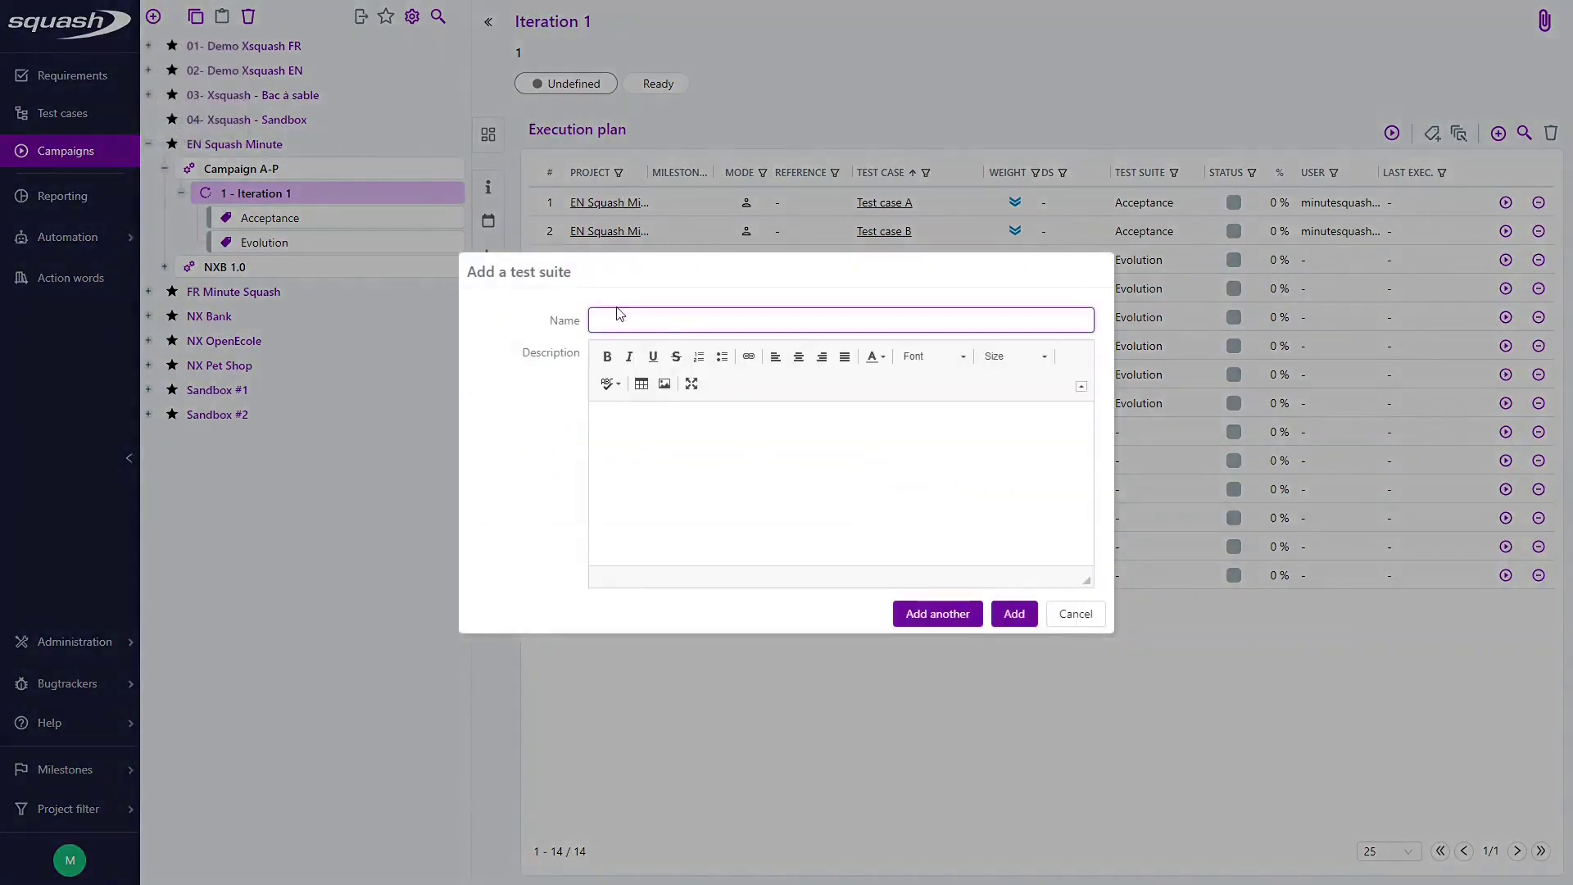
pyautogui.write('Regress')
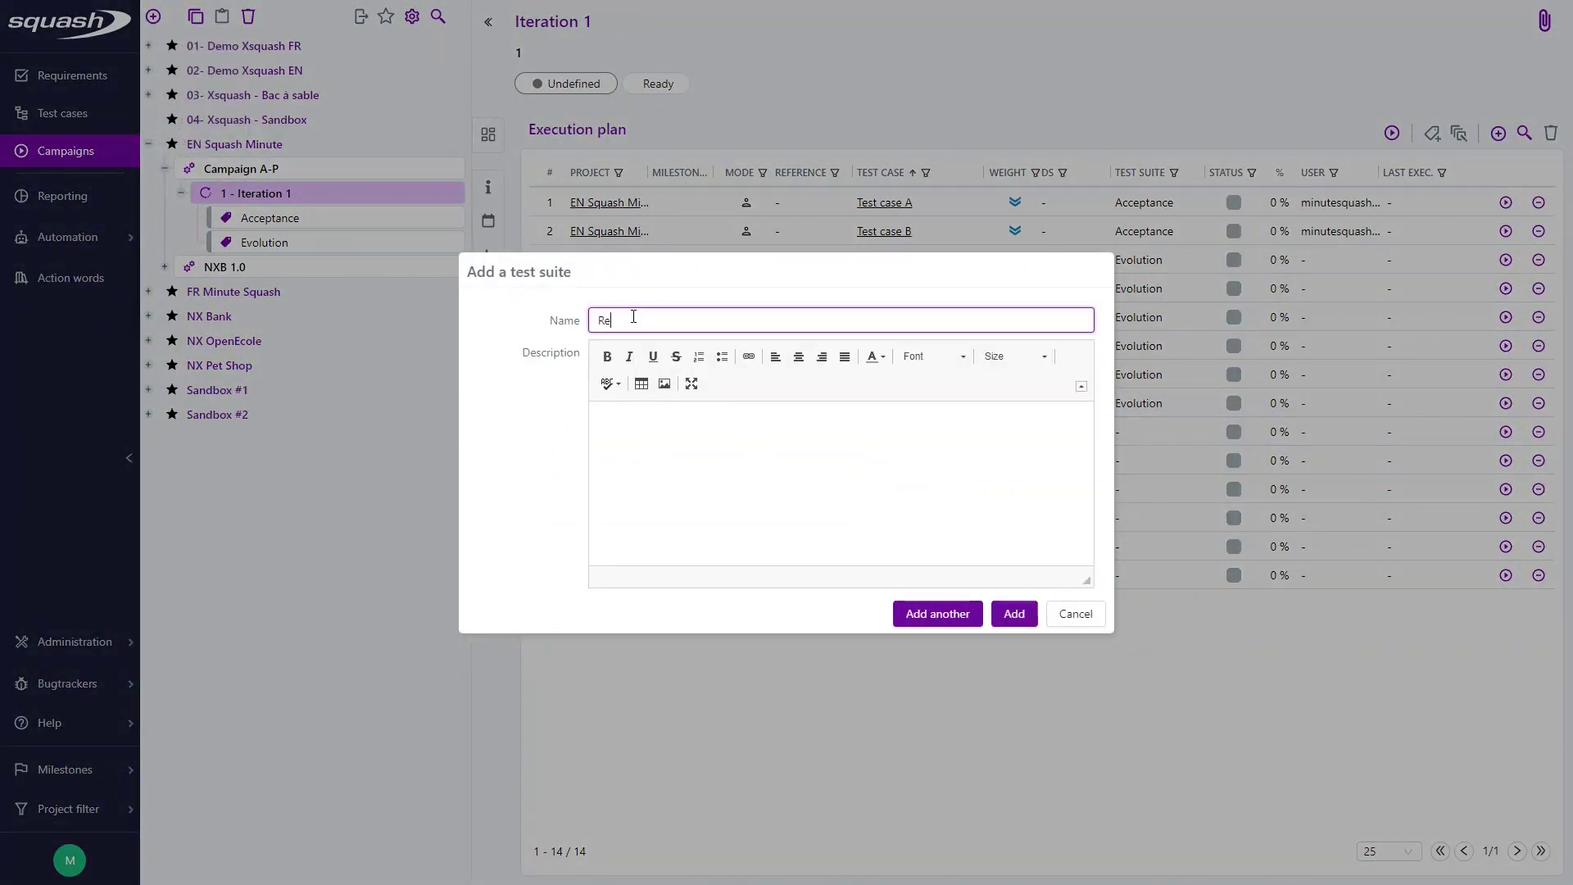
pyautogui.write('ion')
pyautogui.click(1014, 613)
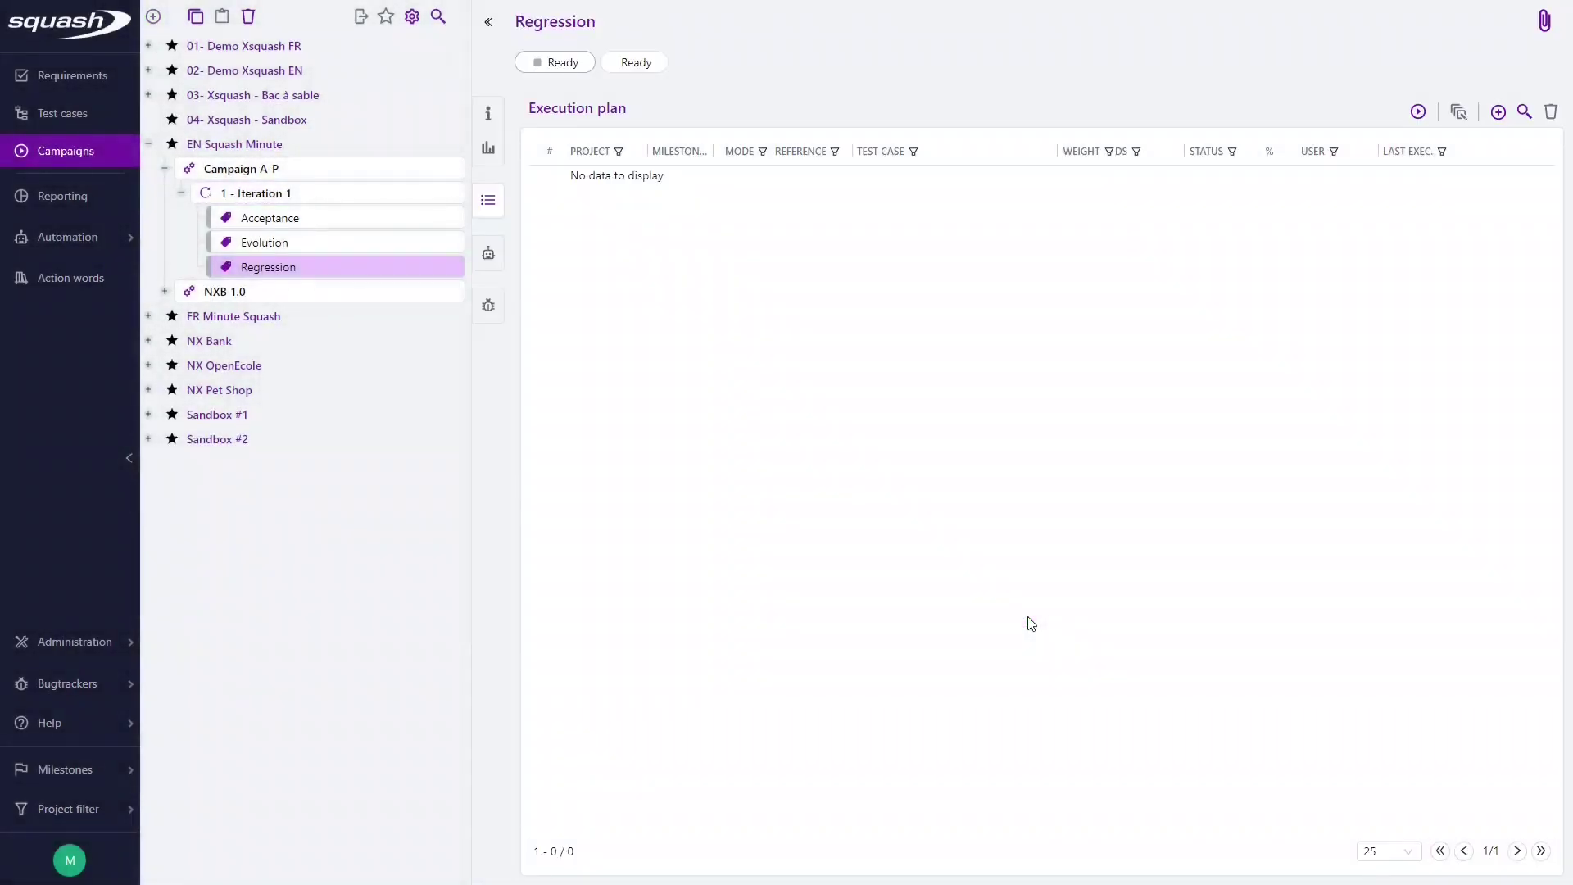
# Associate Test case O and Test case P from the repository with the Regression plan.
pyautogui.click(1499, 113)
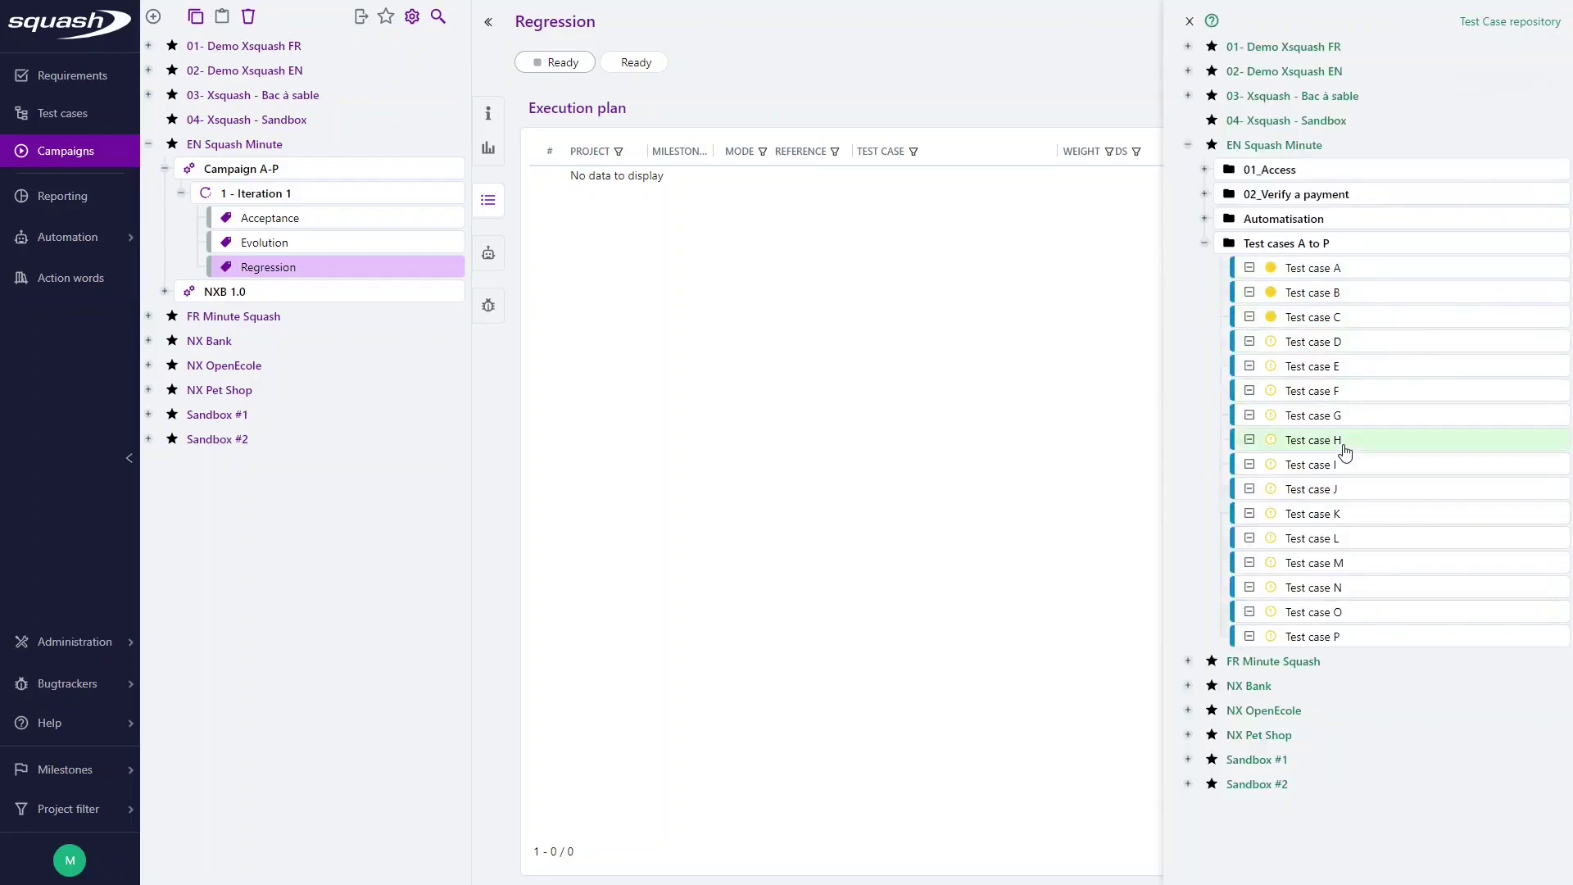
pyautogui.click(1319, 612)
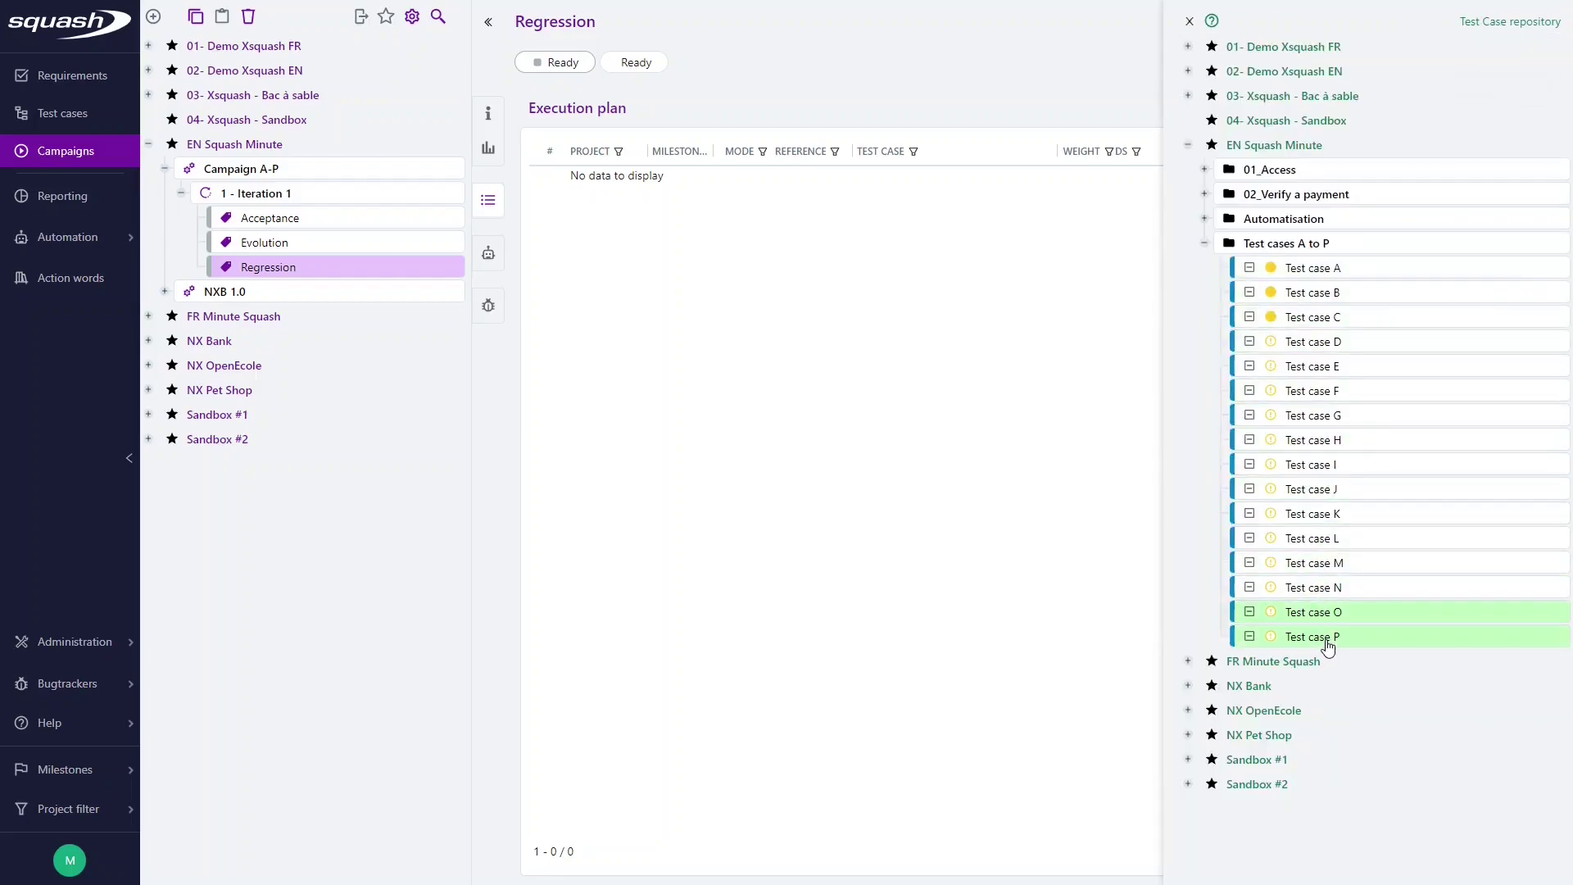
pyautogui.moveTo(1339, 634); pyautogui.dragTo(811, 350)
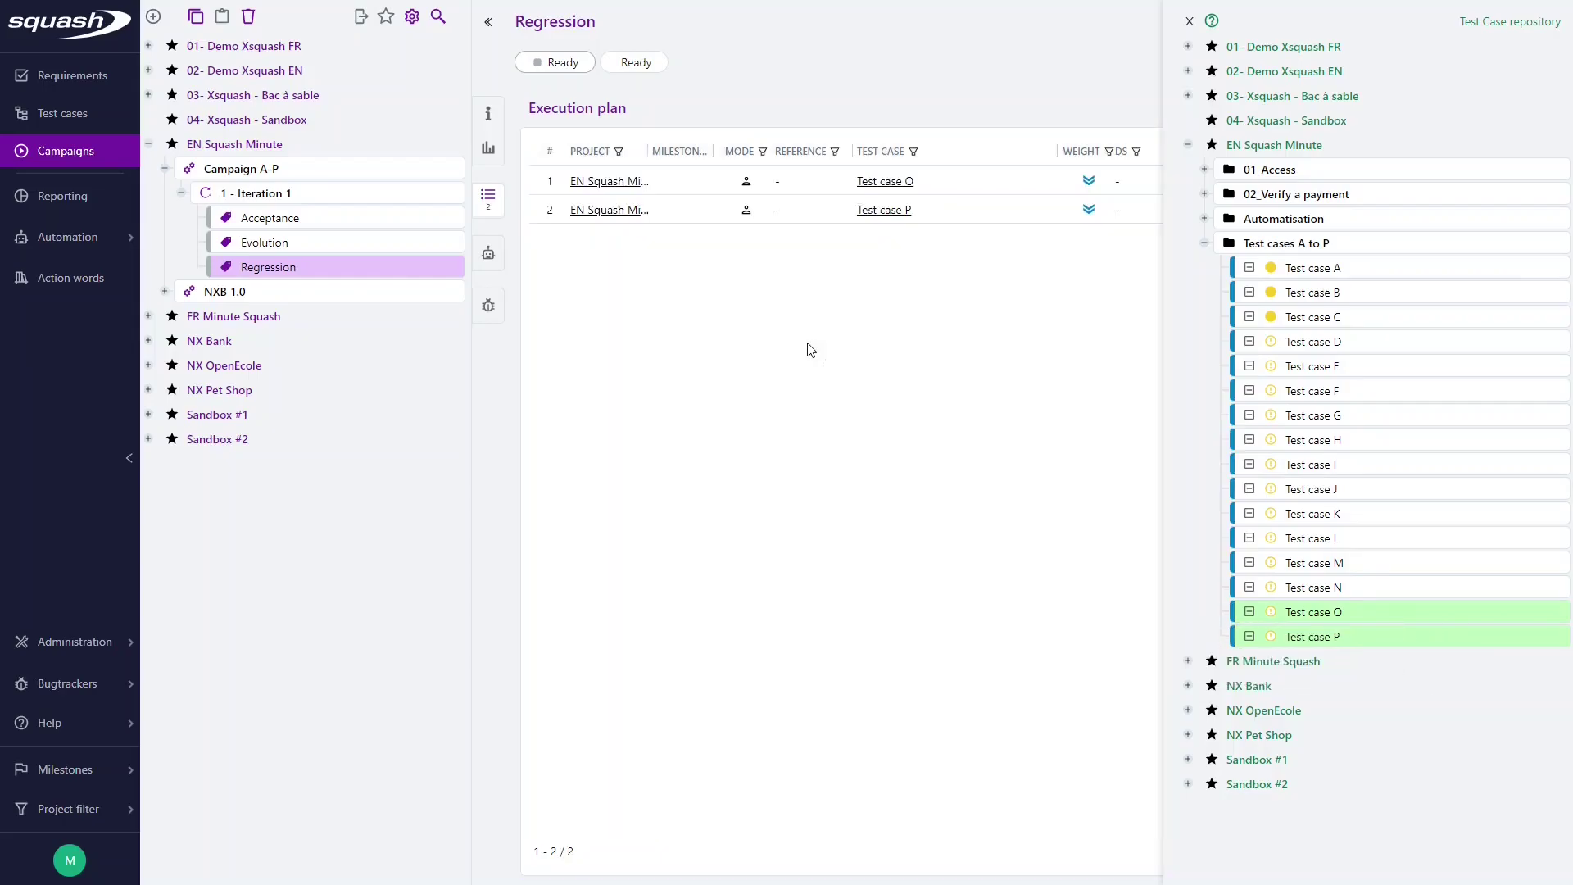
pyautogui.click(1189, 22)
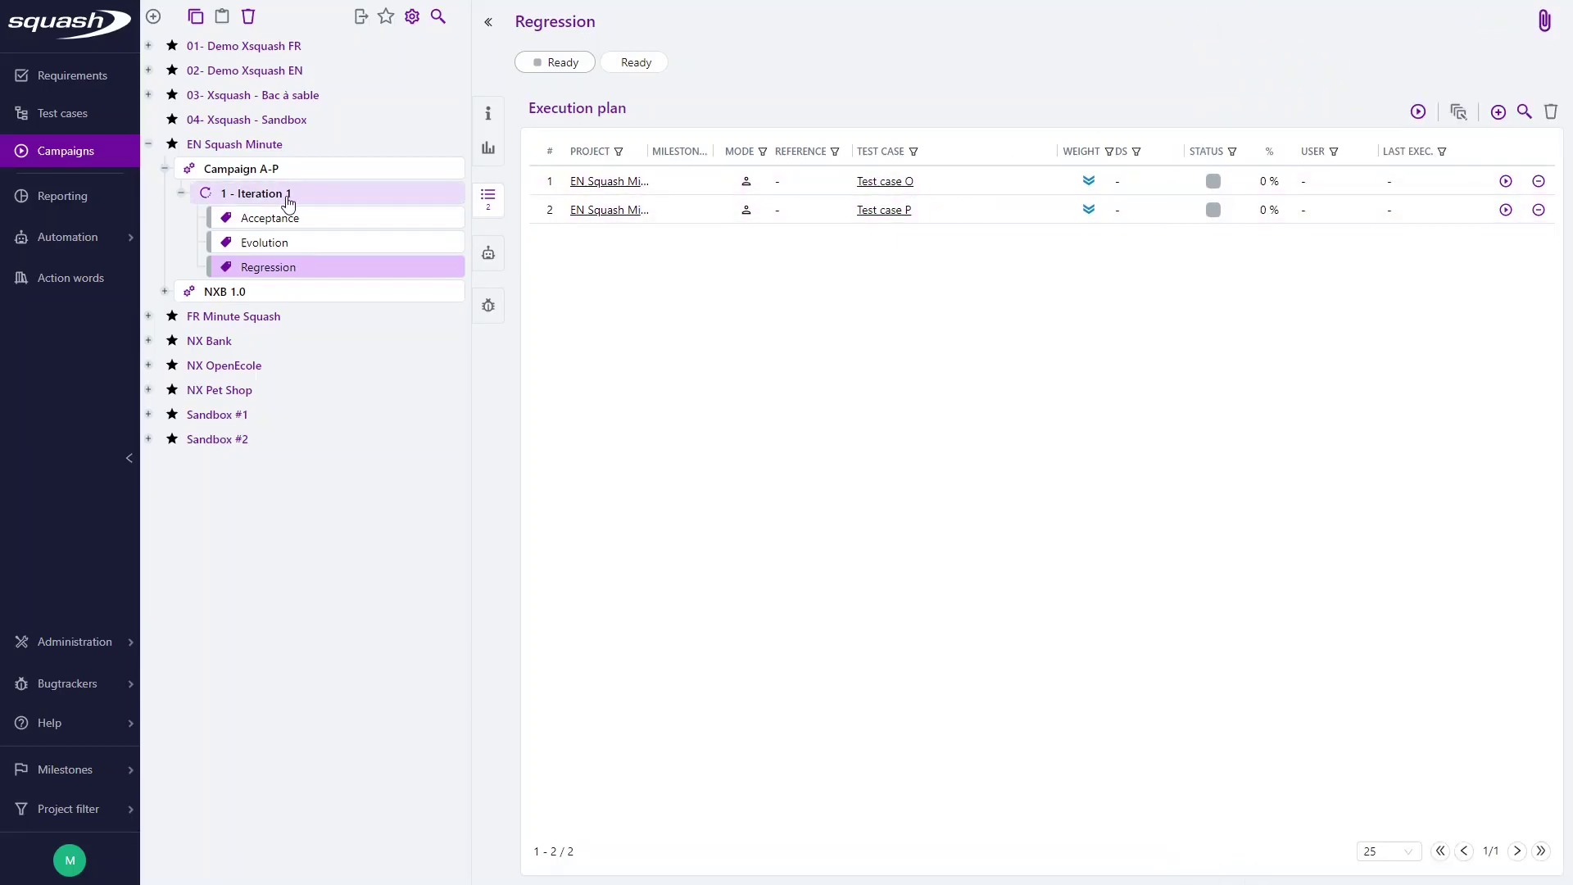
# Select 1 - Iteration 1 in the campaign tree to view its 16-case execution plan.
pyautogui.click(288, 197)
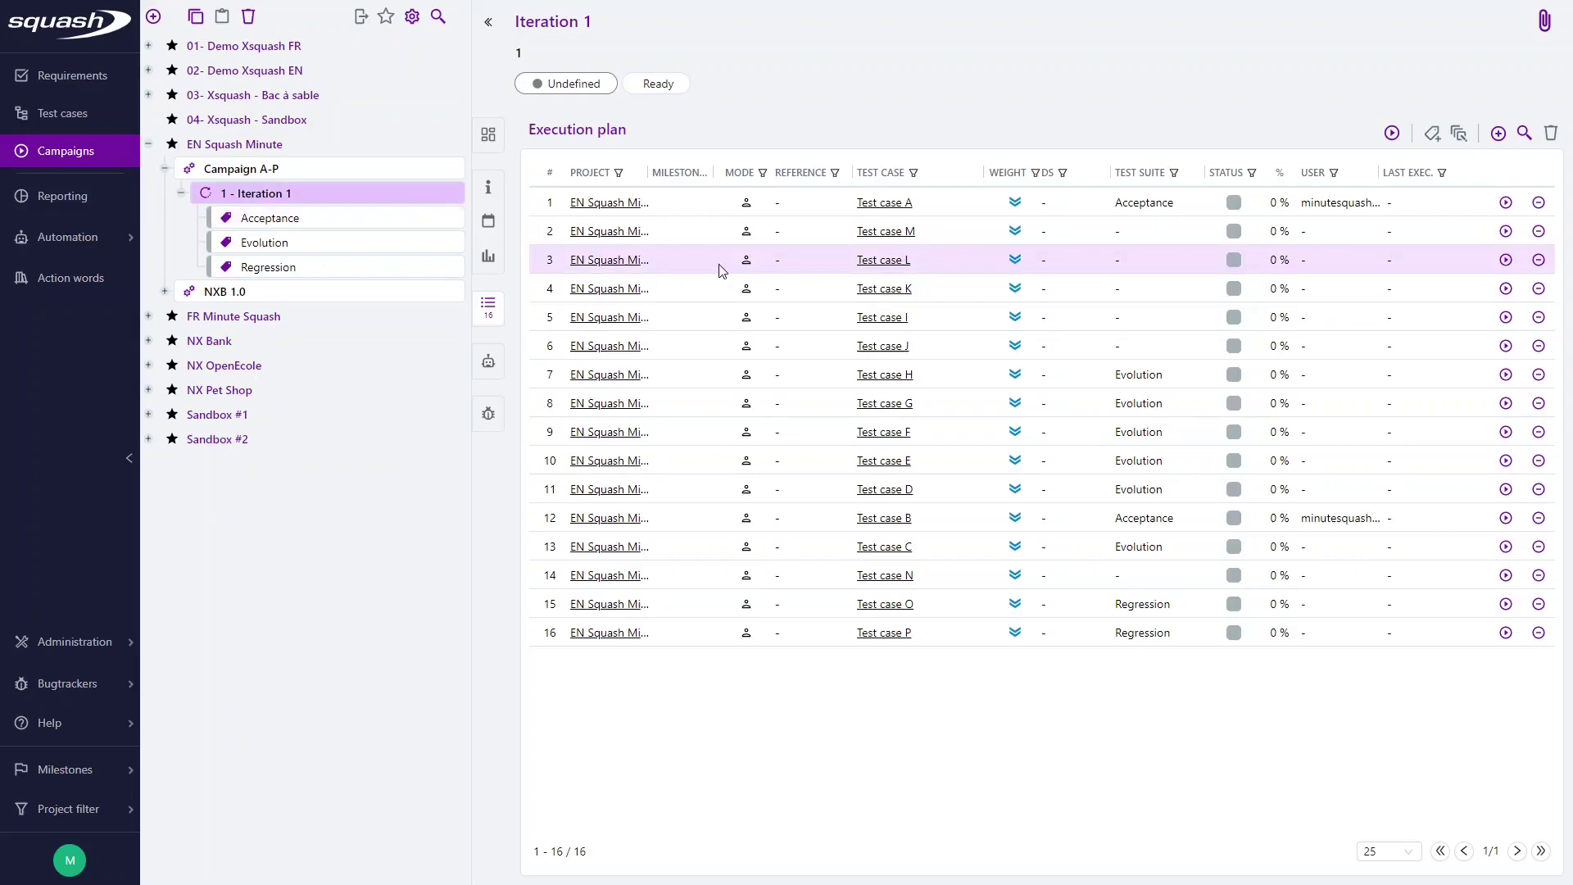
# Select Test cases L and K and create the suite 'New a test suite' for them.
pyautogui.click(572, 271)
pyautogui.keyDown('shift'); pyautogui.click(554, 297); pyautogui.keyUp('shift')
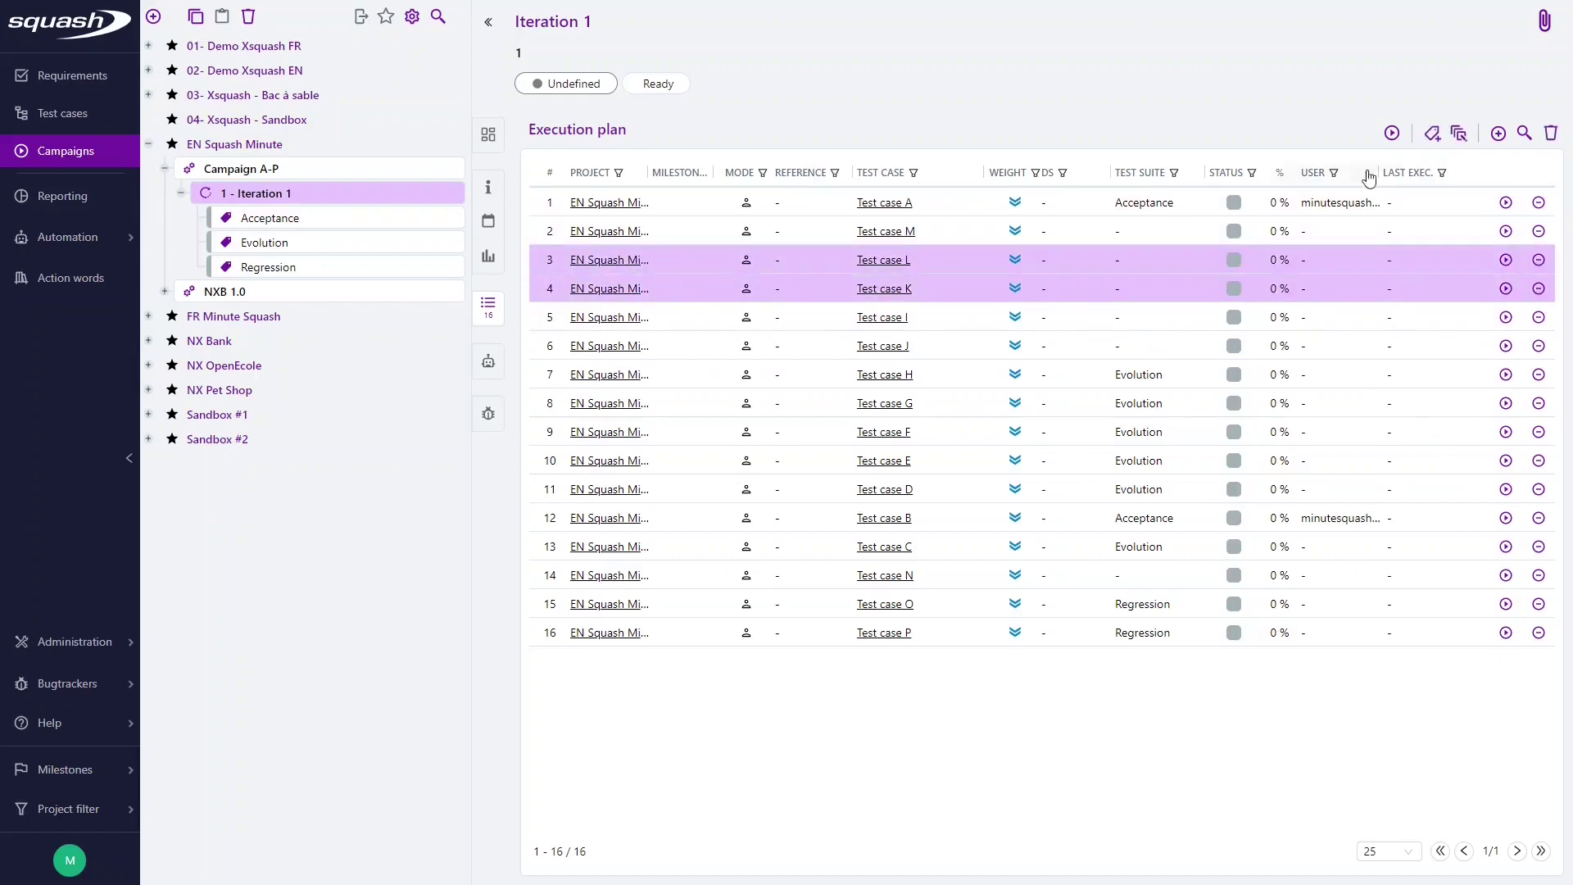
pyautogui.click(1432, 136)
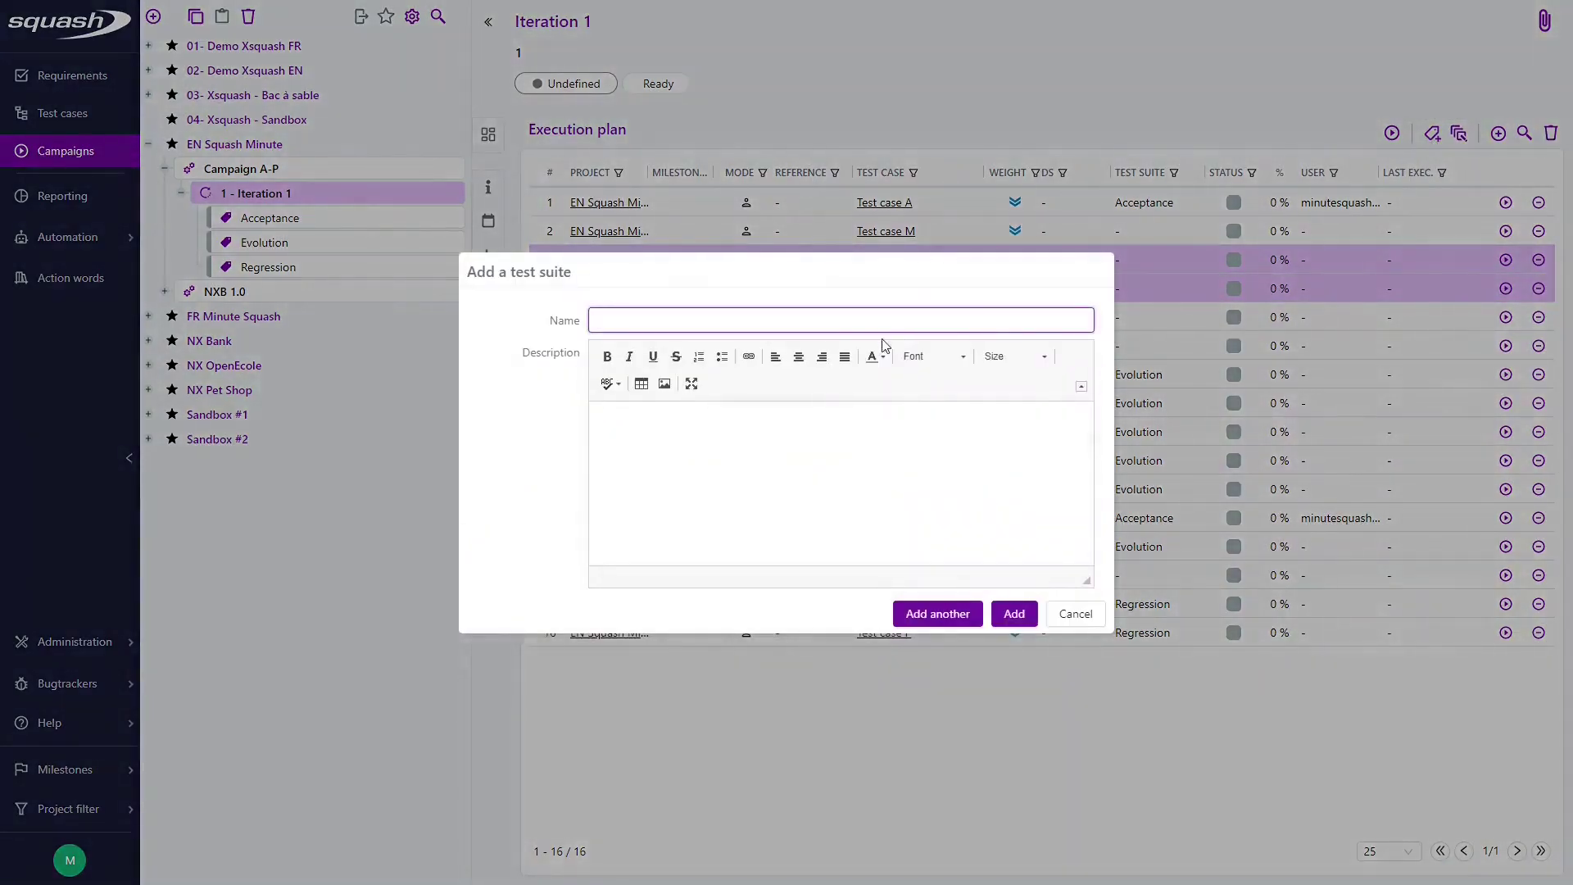
pyautogui.write('New a test s')
pyautogui.write('i')
pyautogui.write('uite')
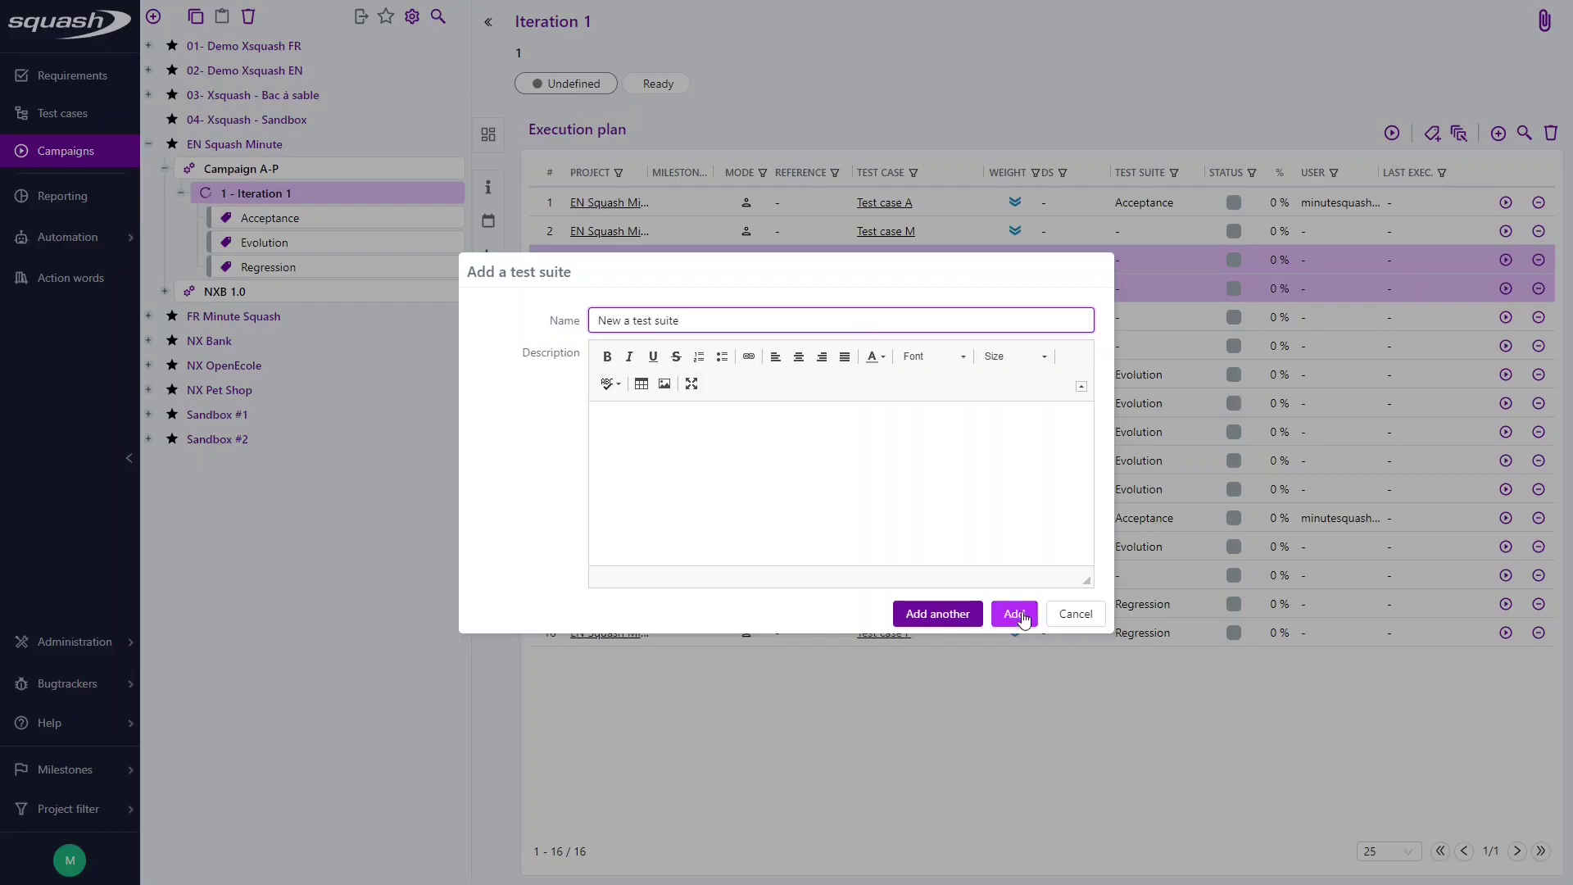
pyautogui.click(1016, 614)
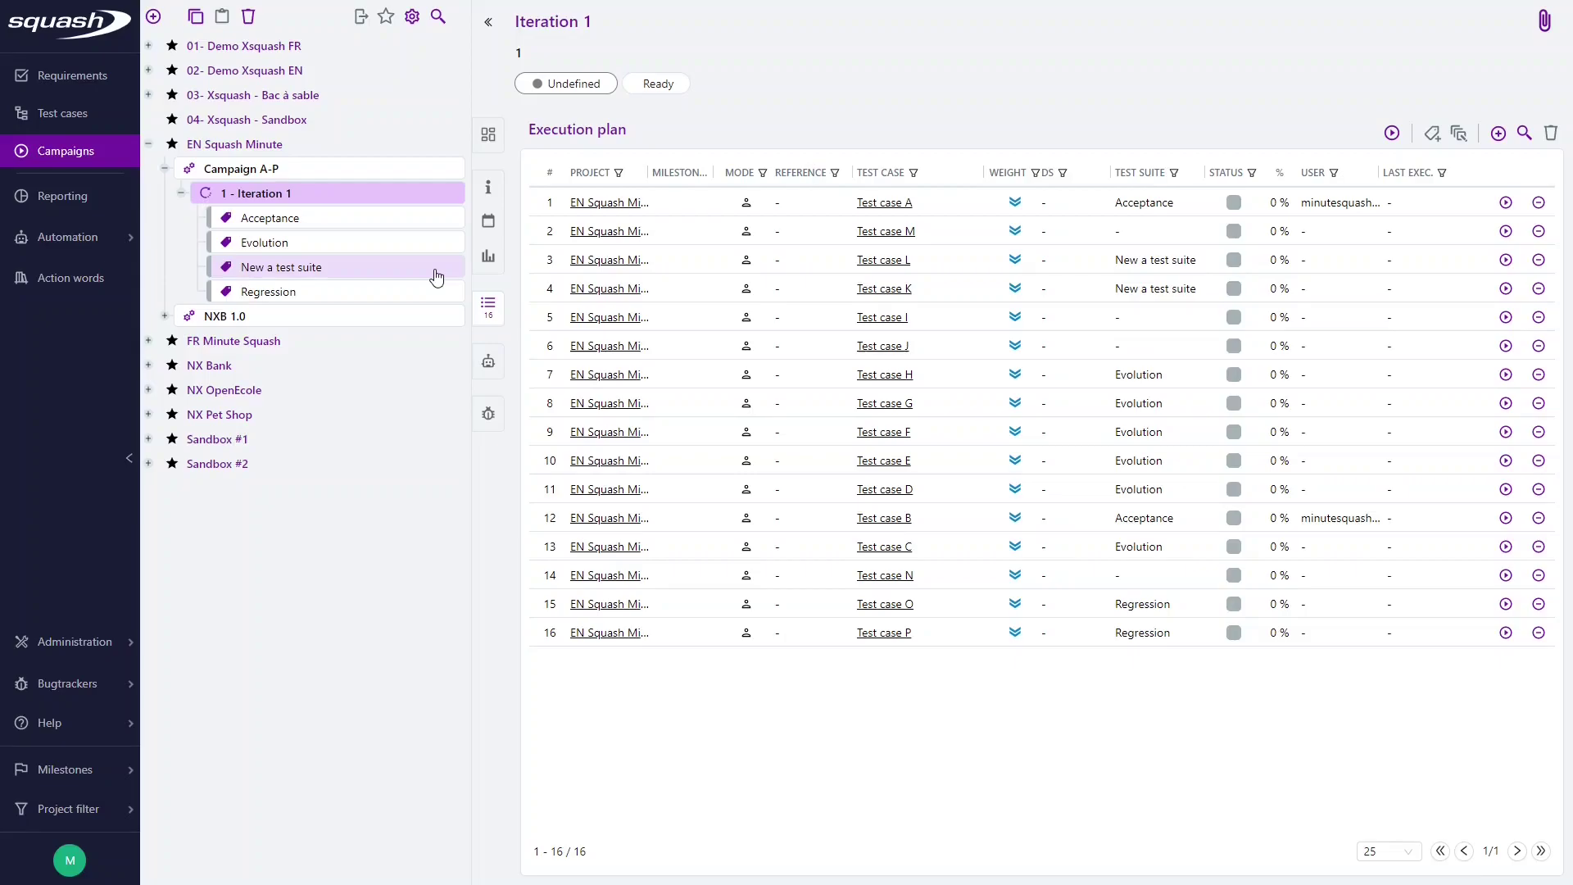
# Bulk-edit Test cases I and J to set their test suite to Evolution.
pyautogui.click(546, 319)
pyautogui.keyDown('ctrl'); pyautogui.click(546, 348); pyautogui.keyUp('ctrl')
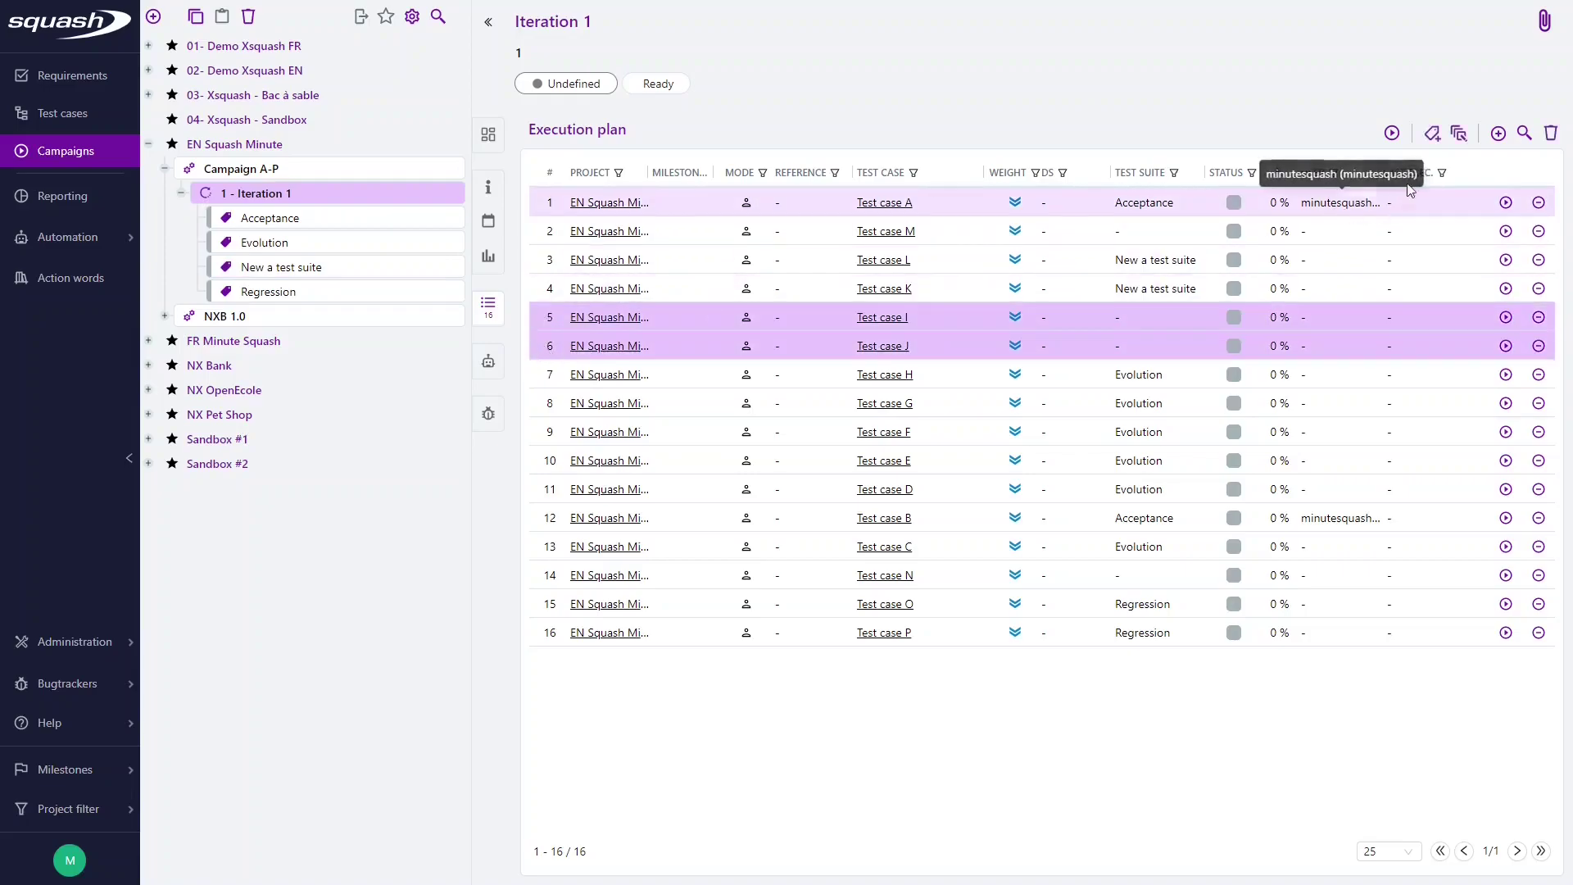
pyautogui.click(1460, 135)
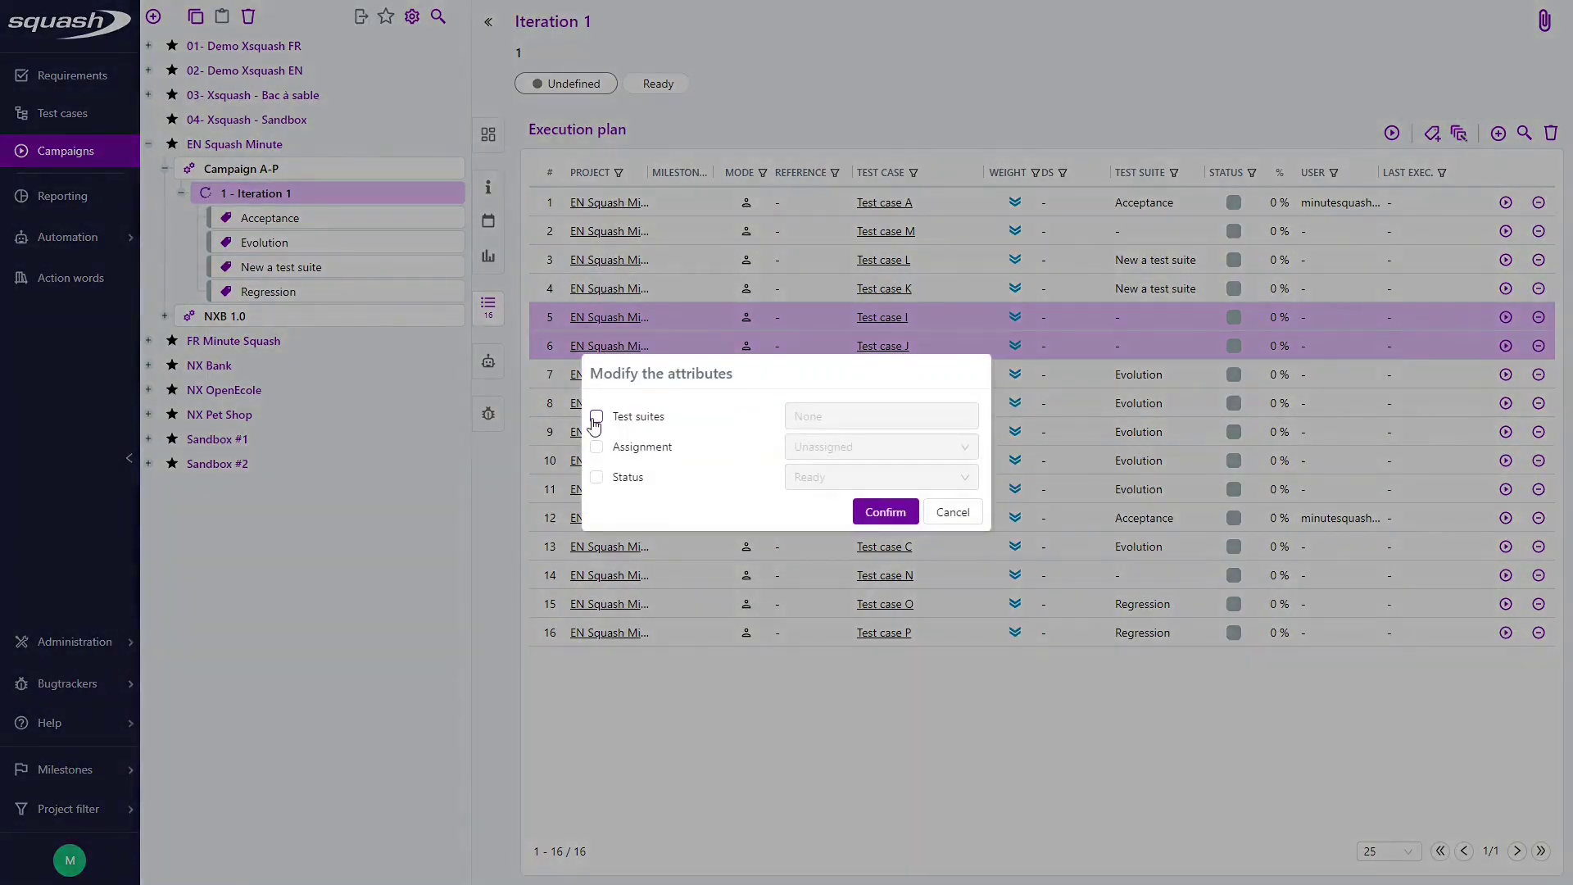
pyautogui.click(596, 416)
pyautogui.click(811, 415)
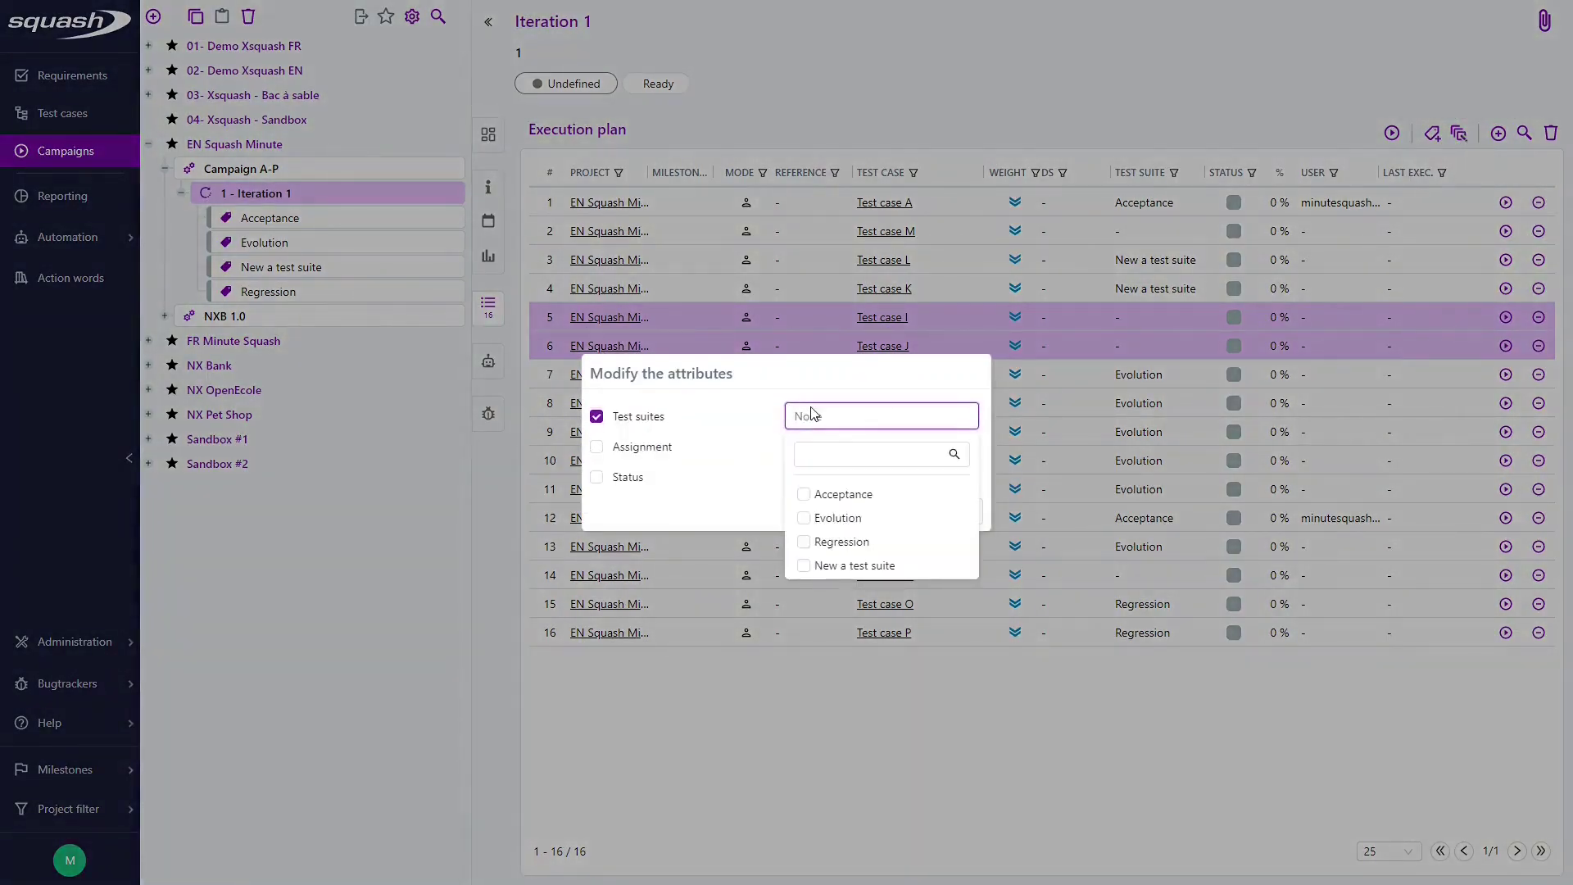
pyautogui.click(836, 521)
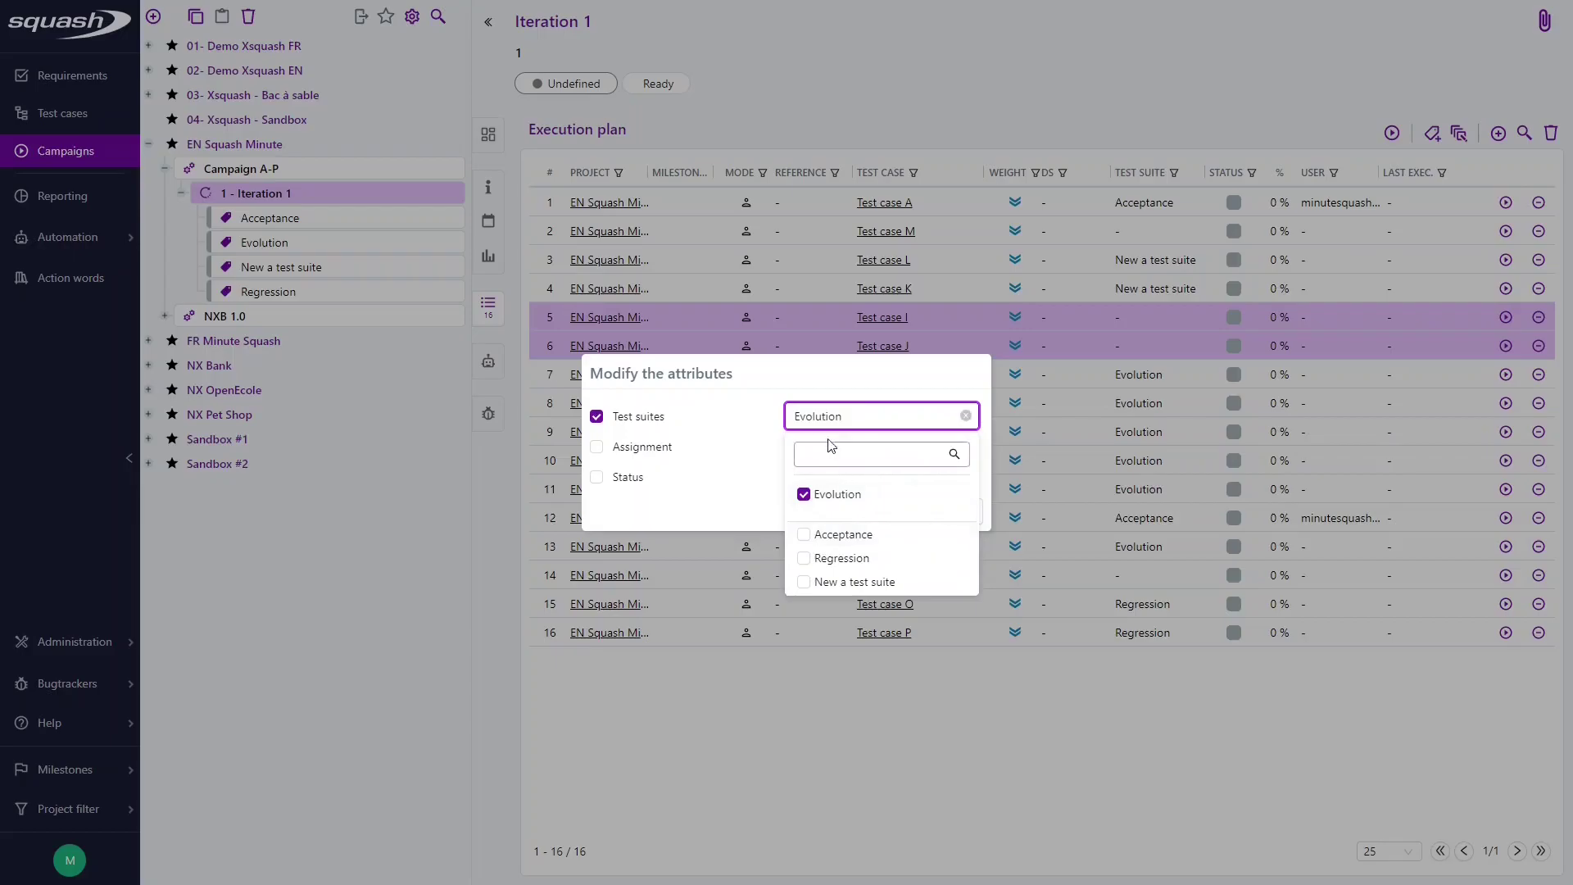
pyautogui.press('Return')
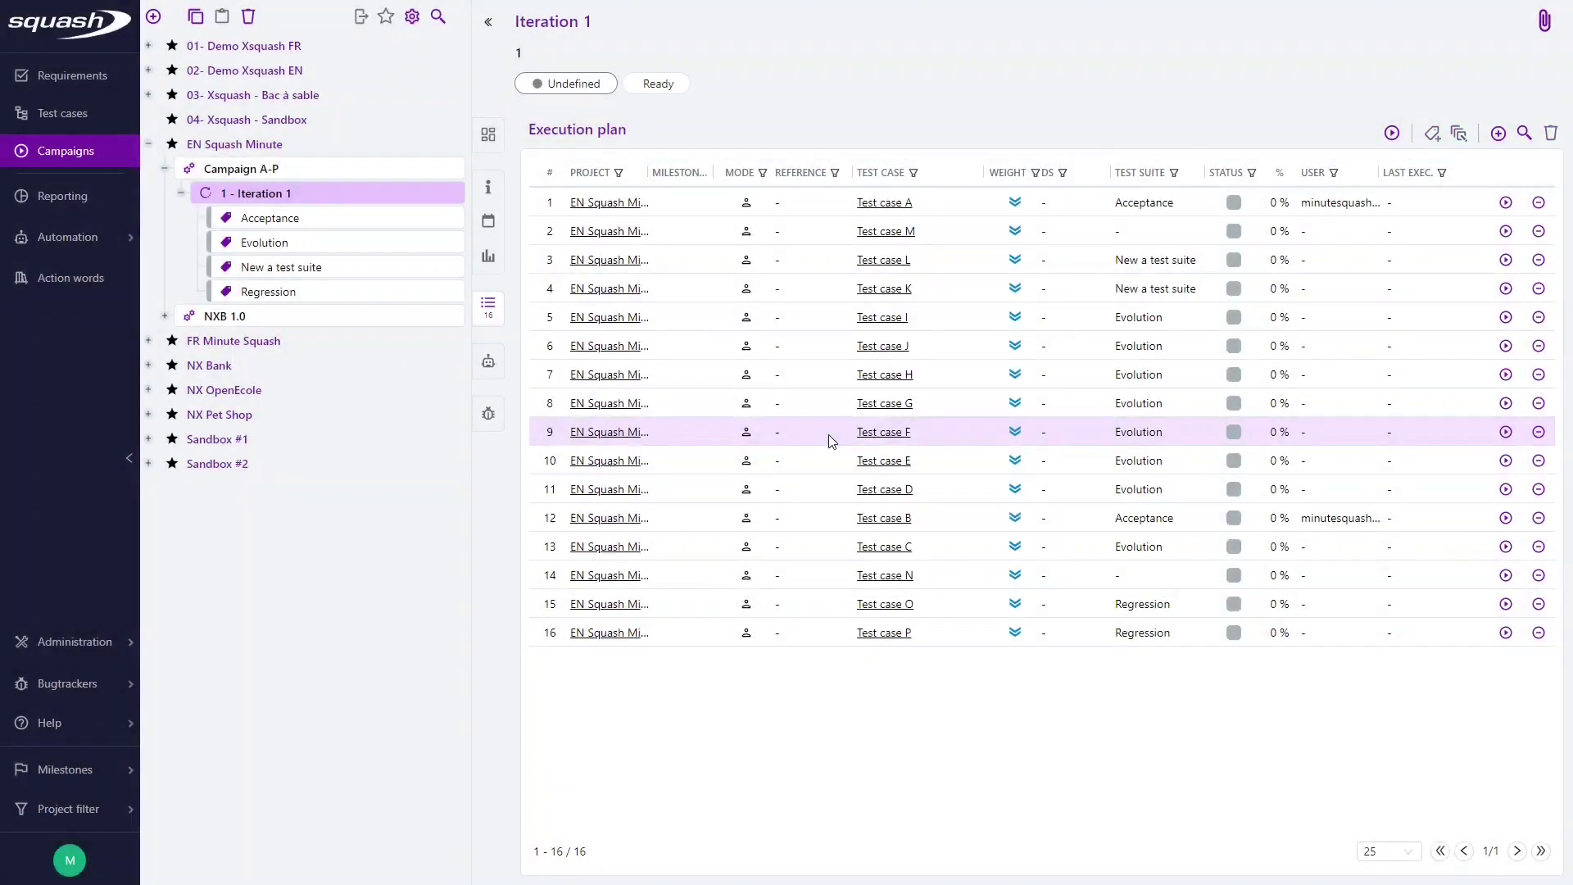
# Launch the Acceptance suite run and mark both steps of Test case A Passed.
pyautogui.click(403, 228)
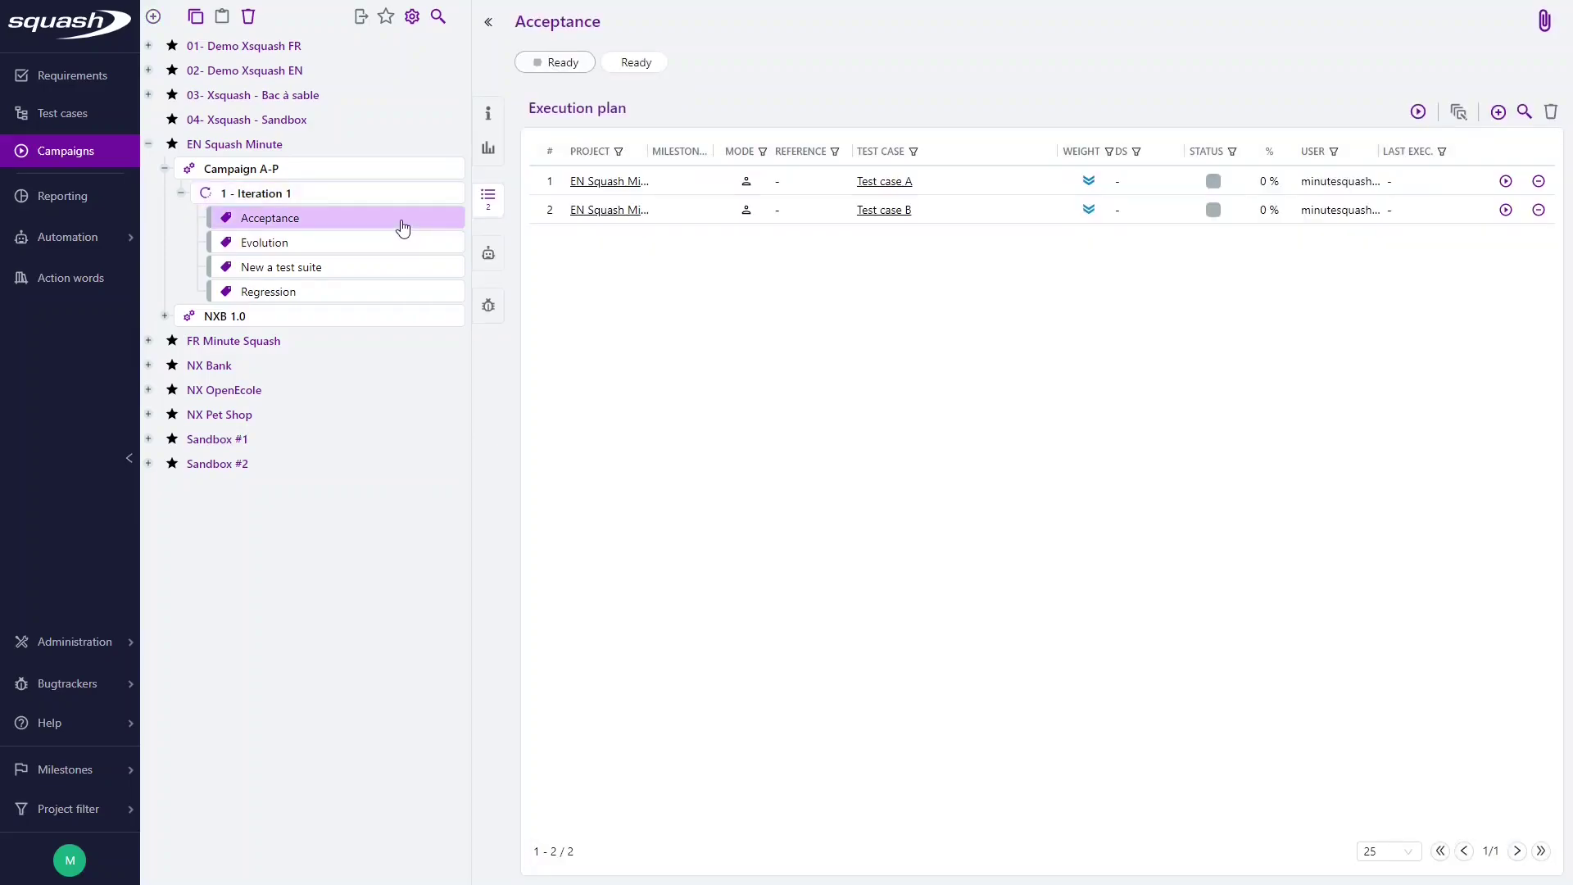
pyautogui.click(1418, 112)
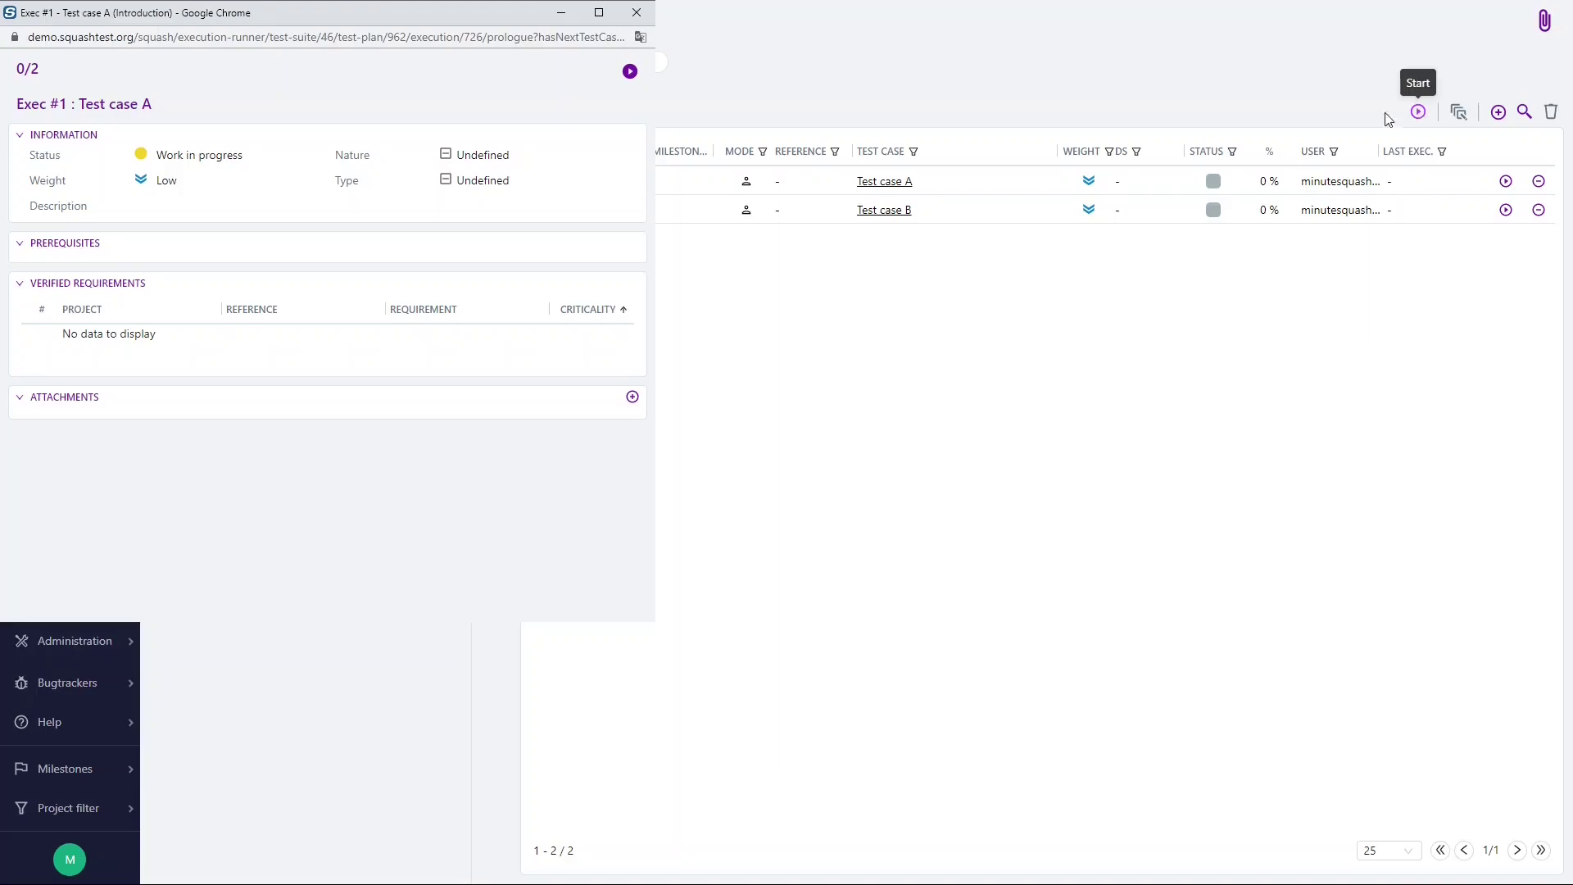
pyautogui.click(628, 73)
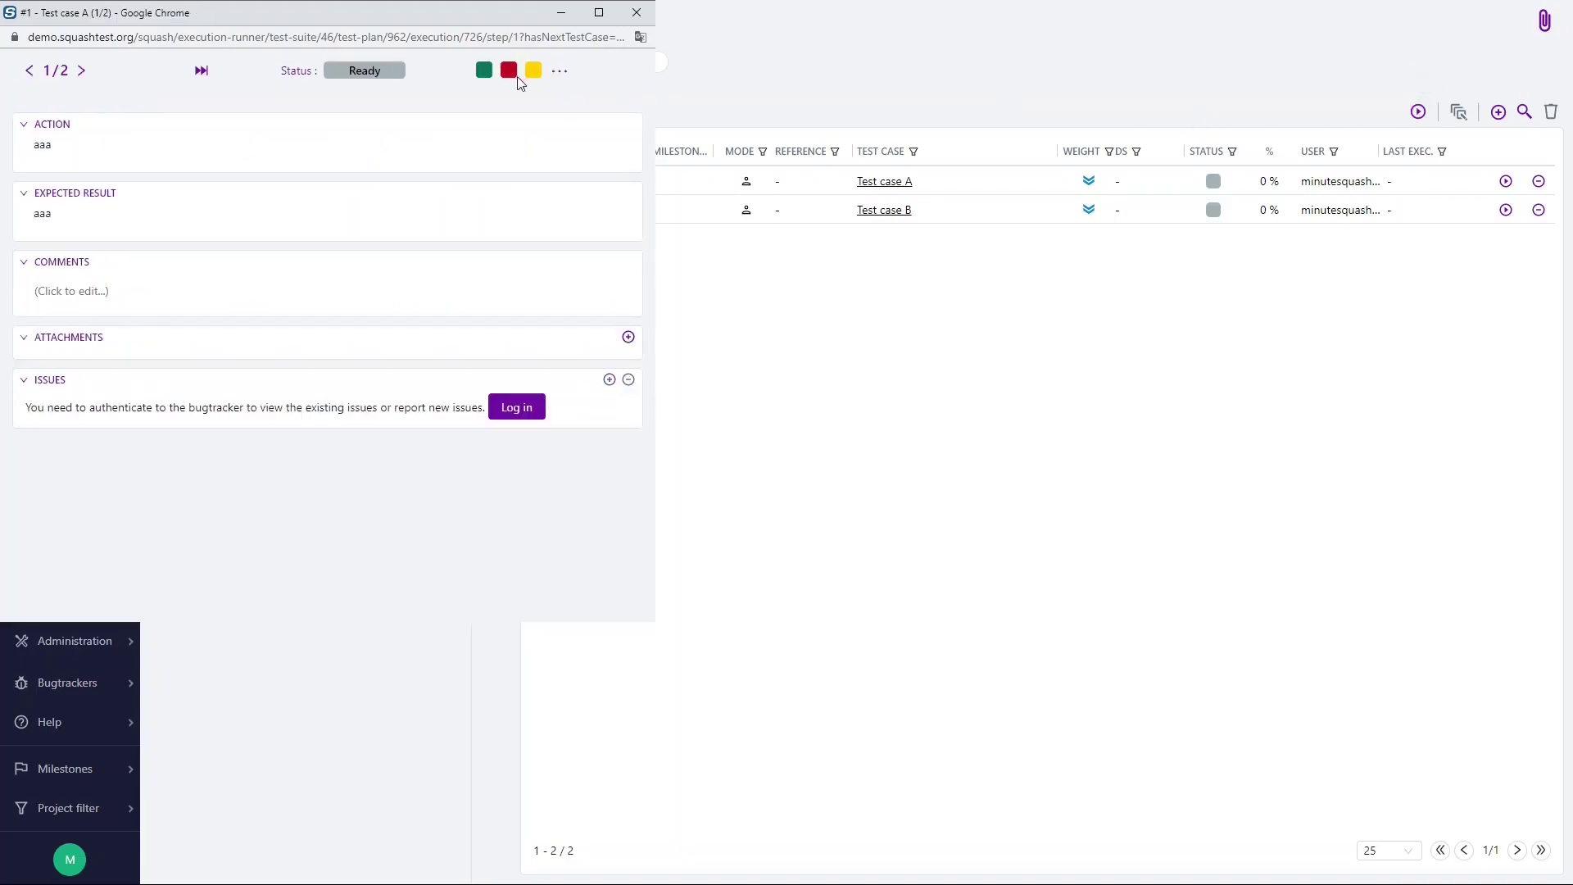
pyautogui.click(484, 70)
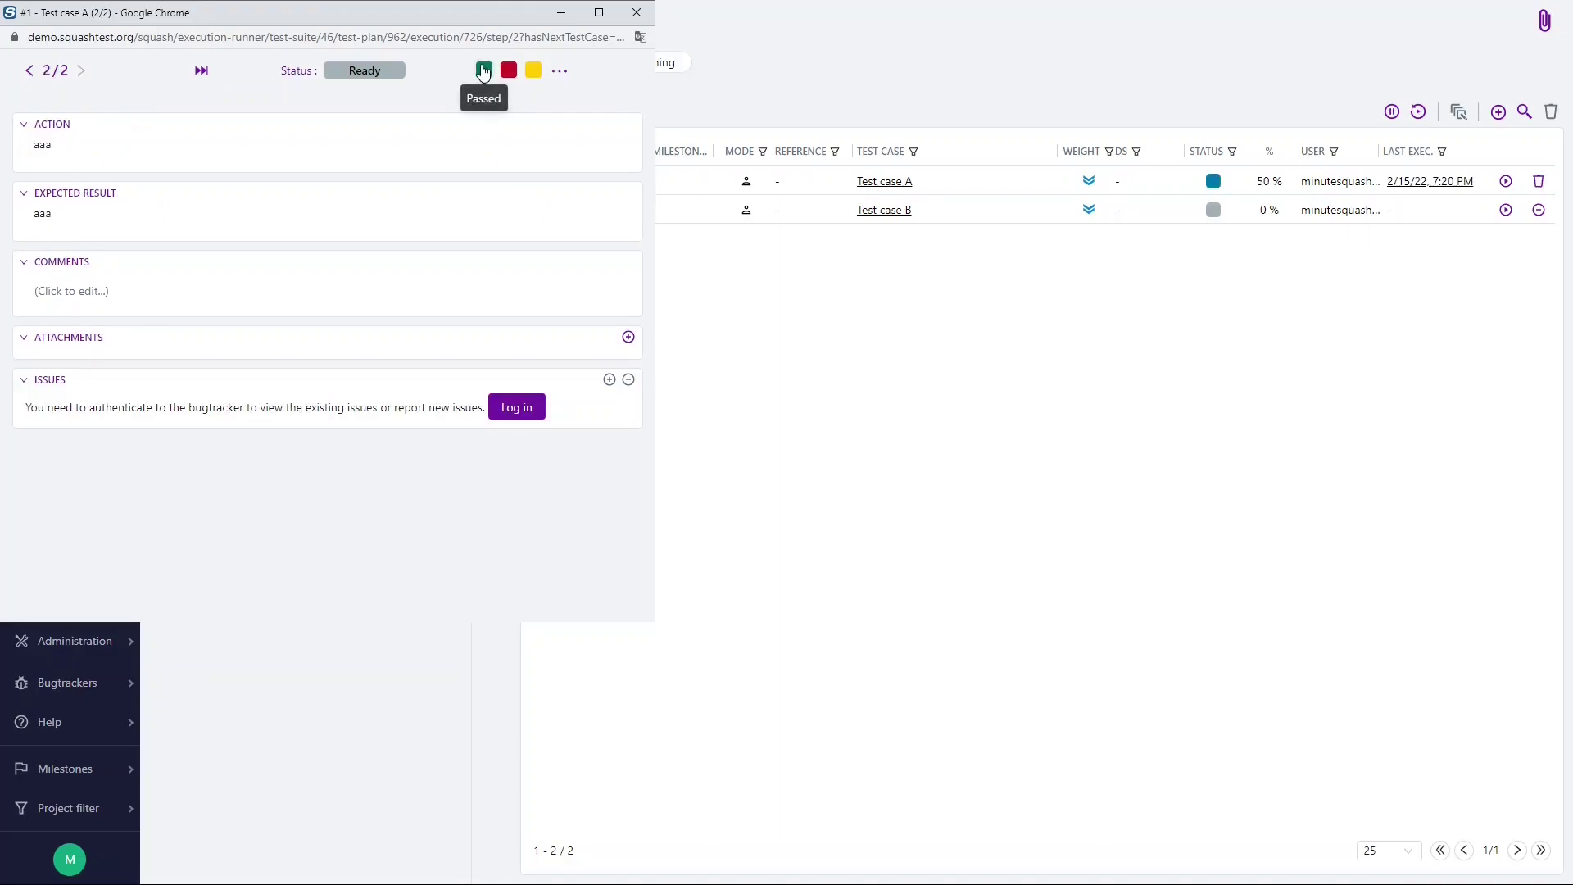
pyautogui.click(484, 70)
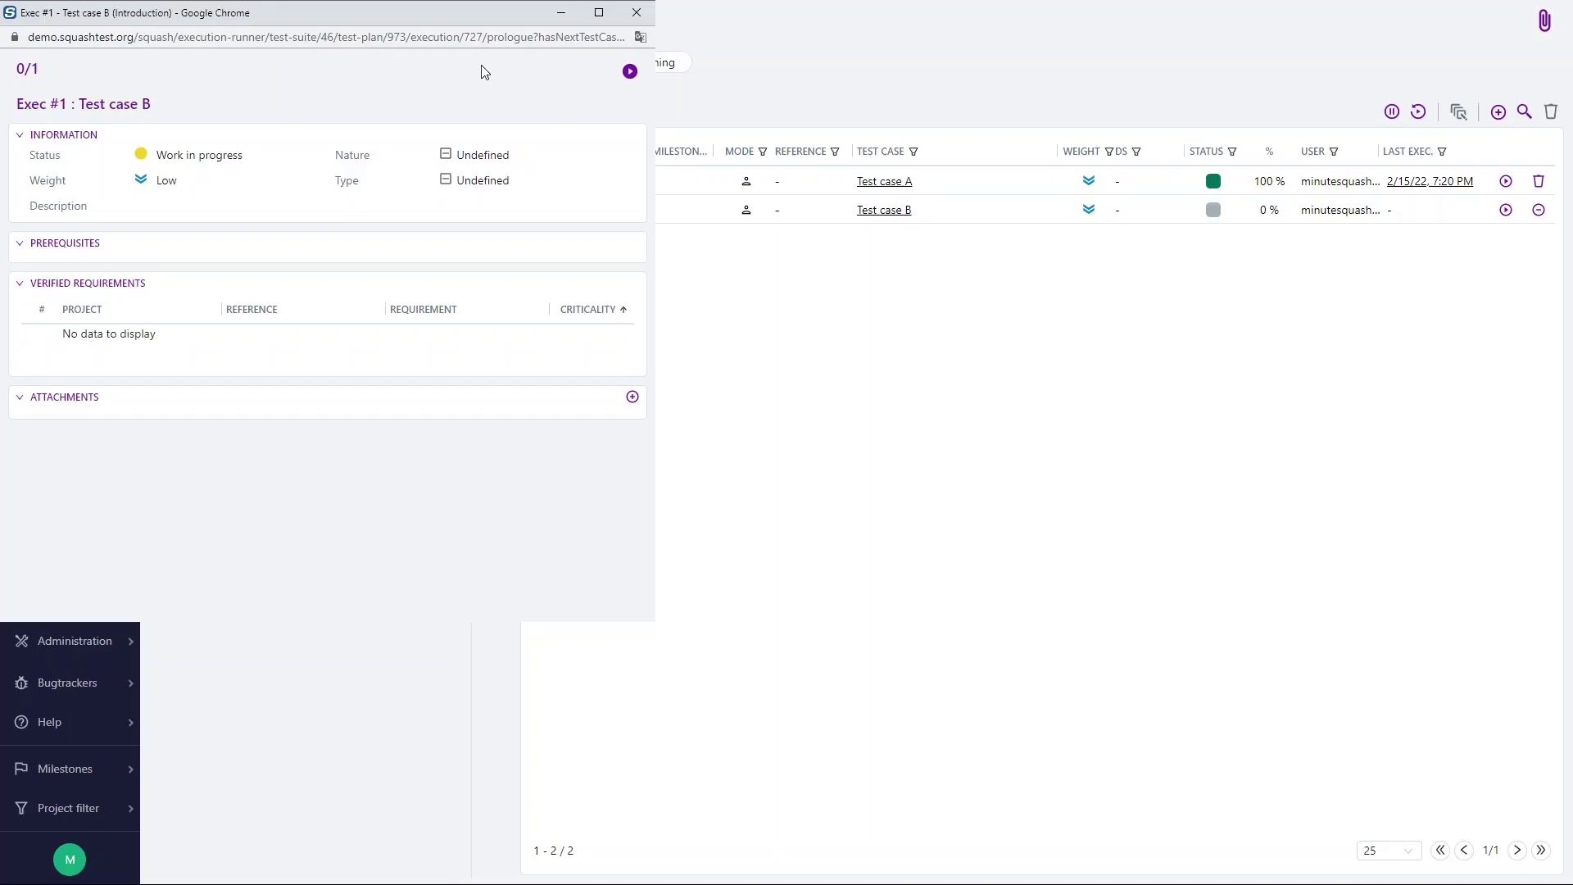
# Close the execution popup and reload the Acceptance suite page with F5.
pyautogui.click(636, 12)
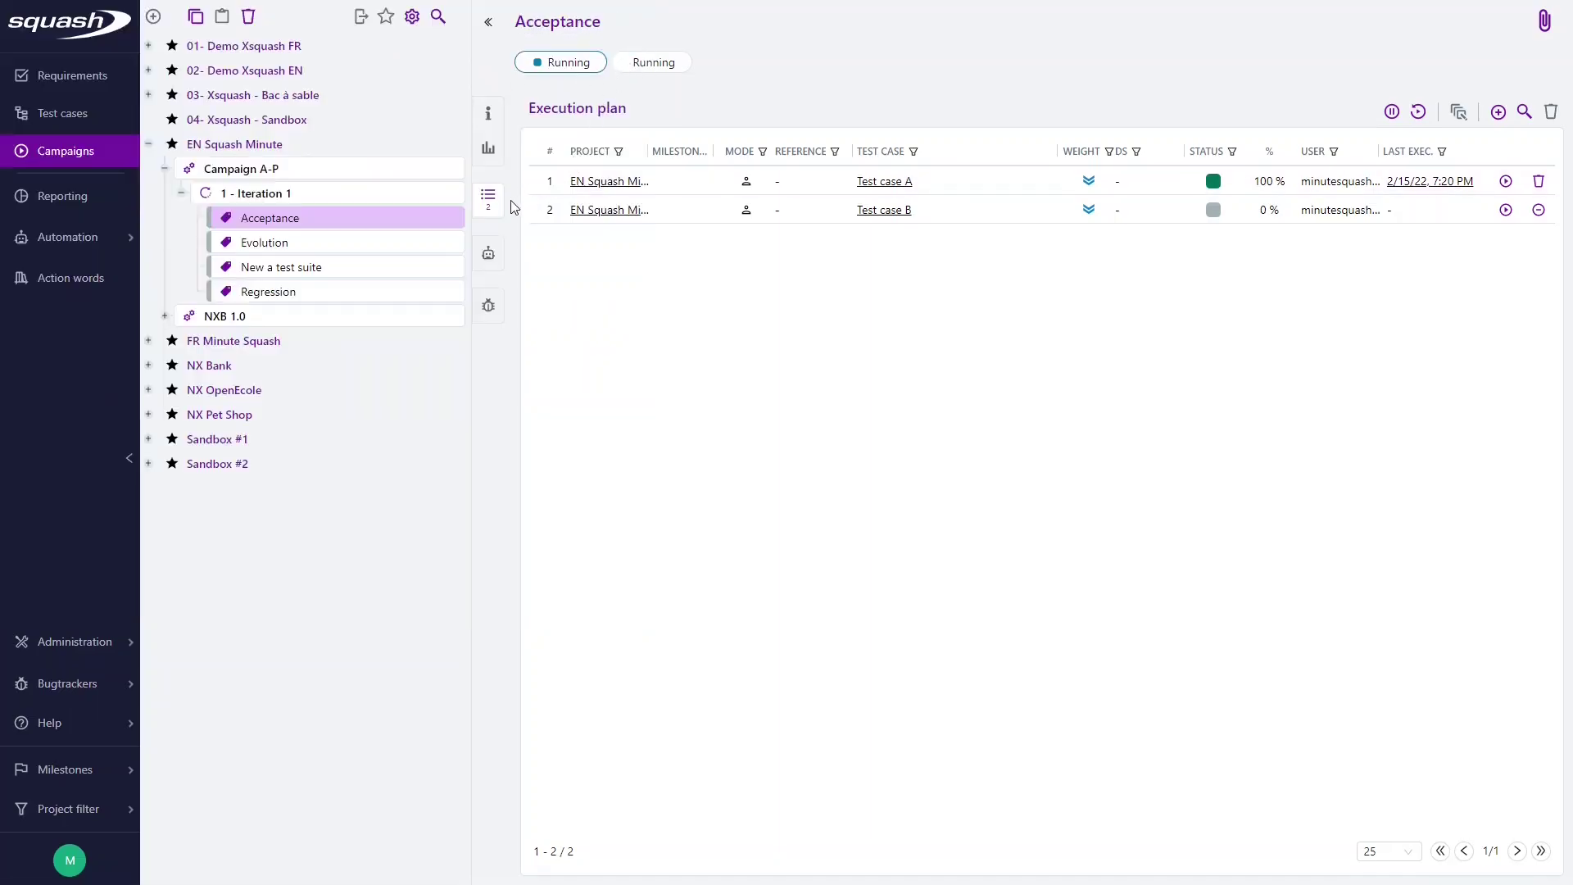
pyautogui.press('F5')
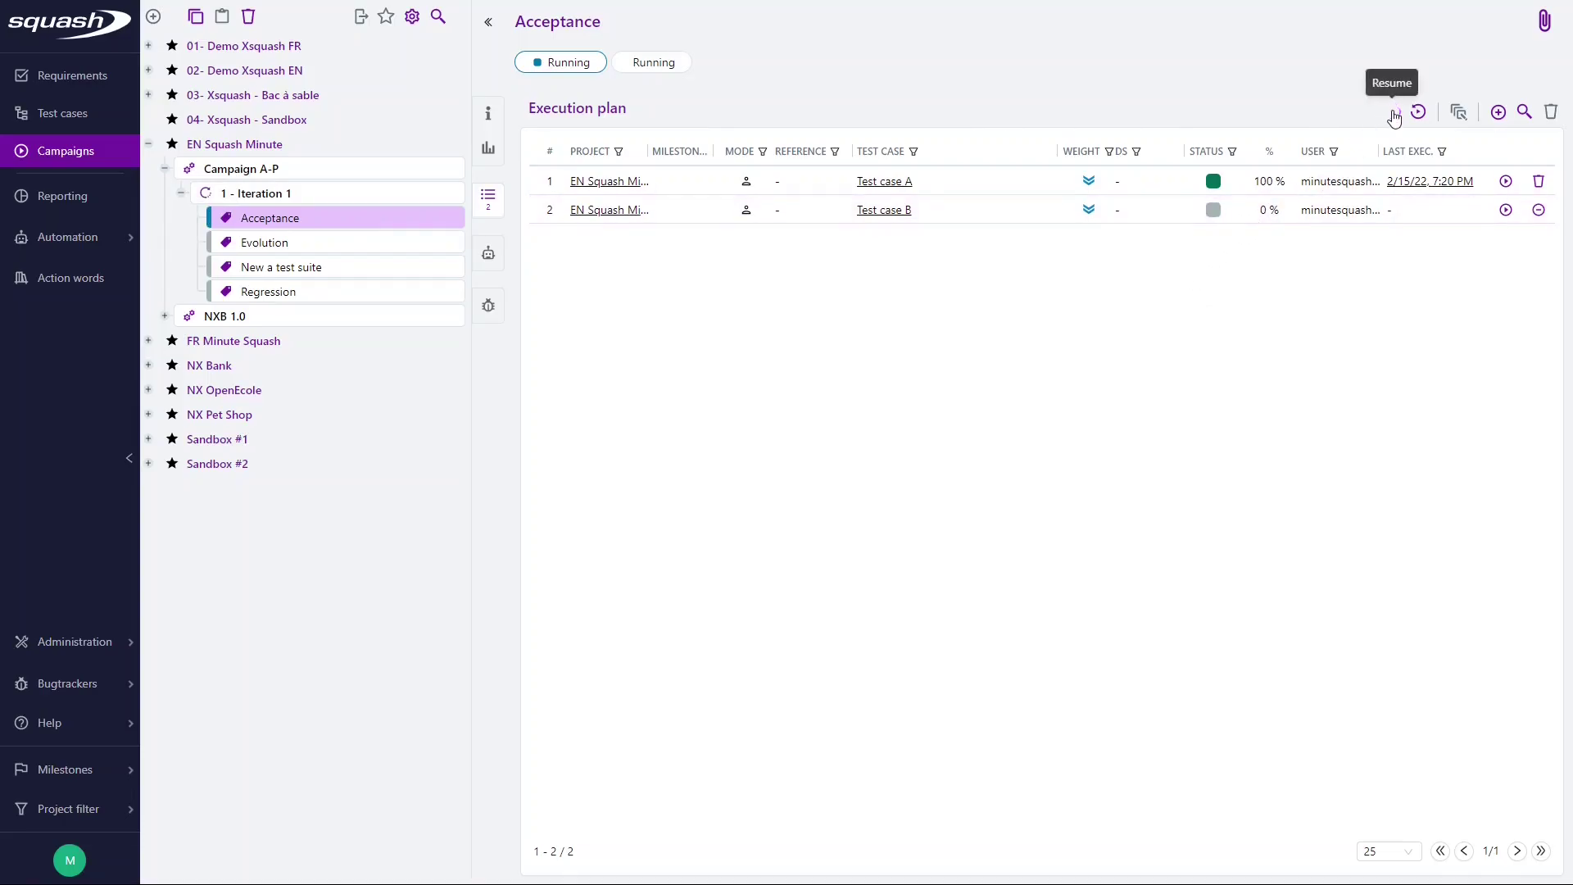
# Resume the run, pass Test case B's step, confirm completion, and reload the page.
pyautogui.click(1394, 117)
pyautogui.click(626, 62)
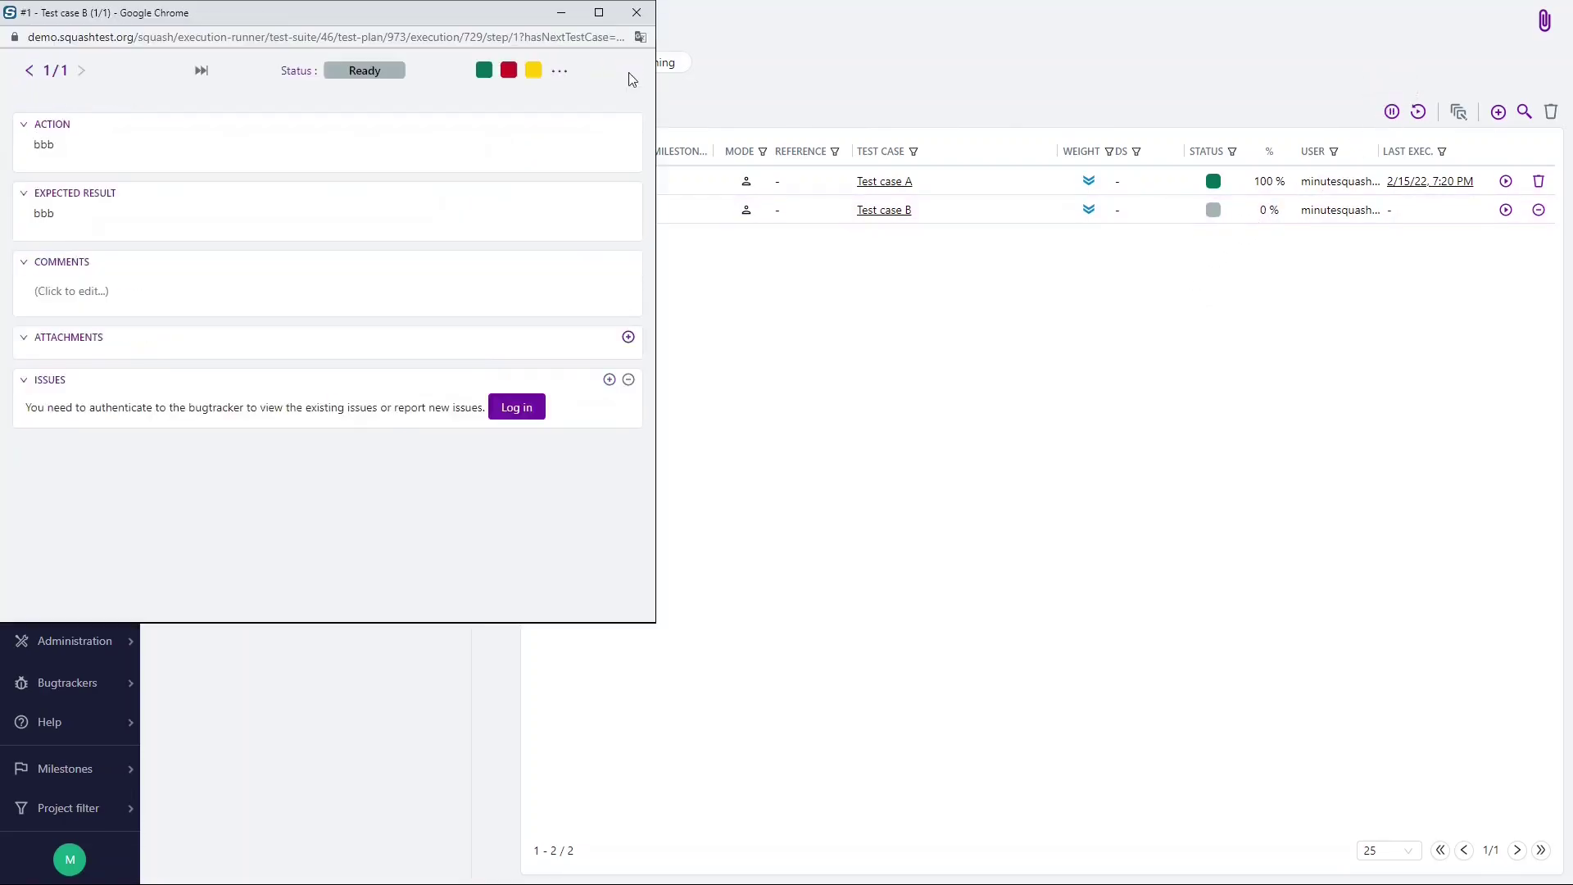
pyautogui.click(482, 72)
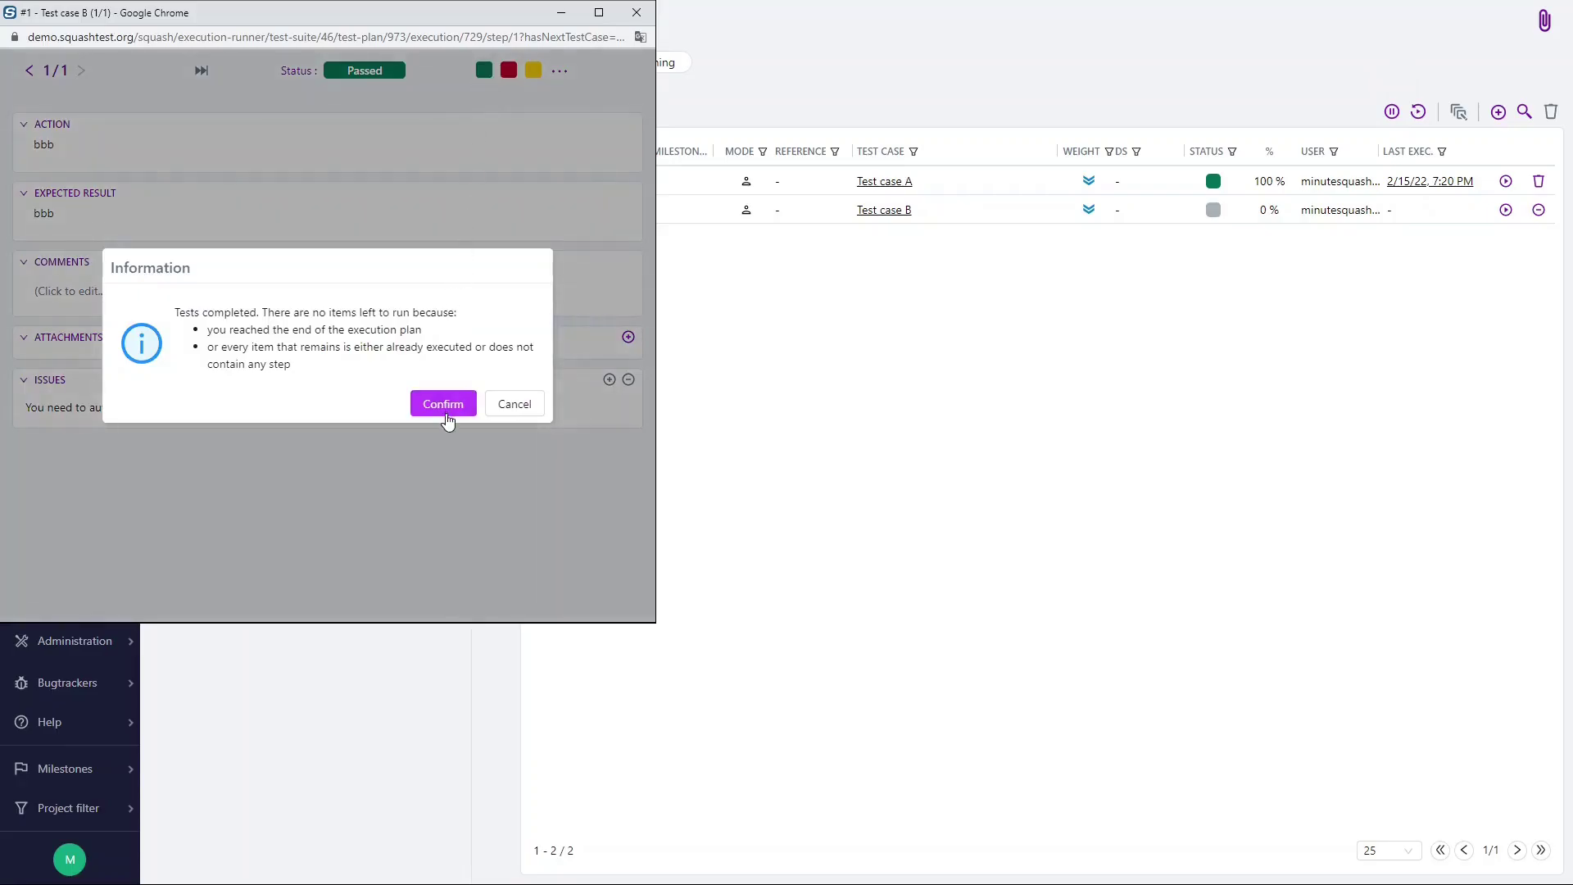
pyautogui.click(443, 404)
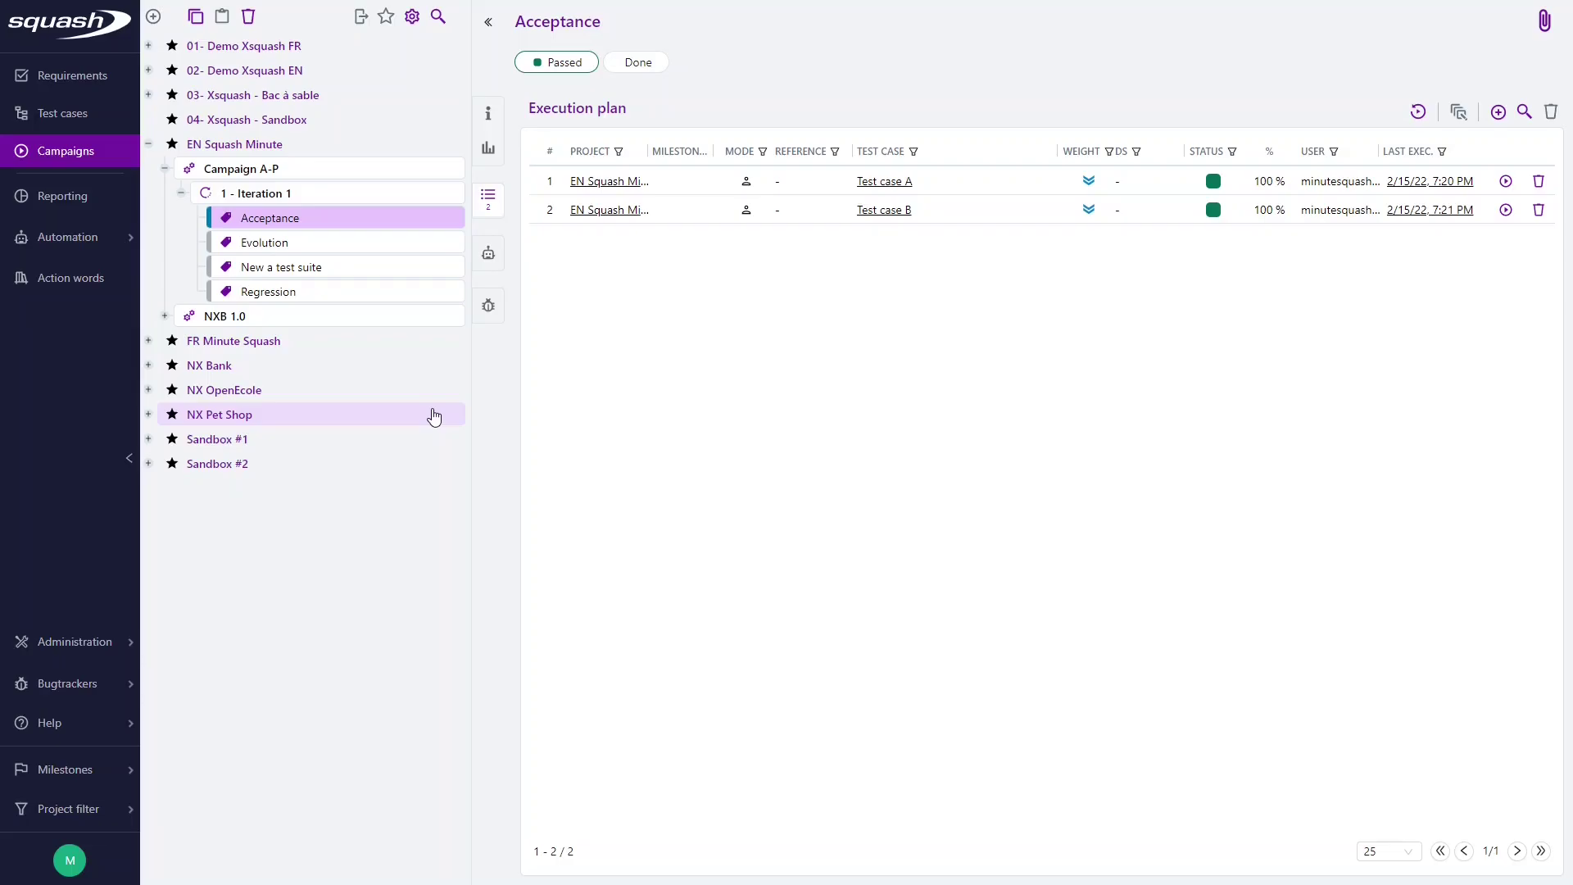
pyautogui.press('F5')
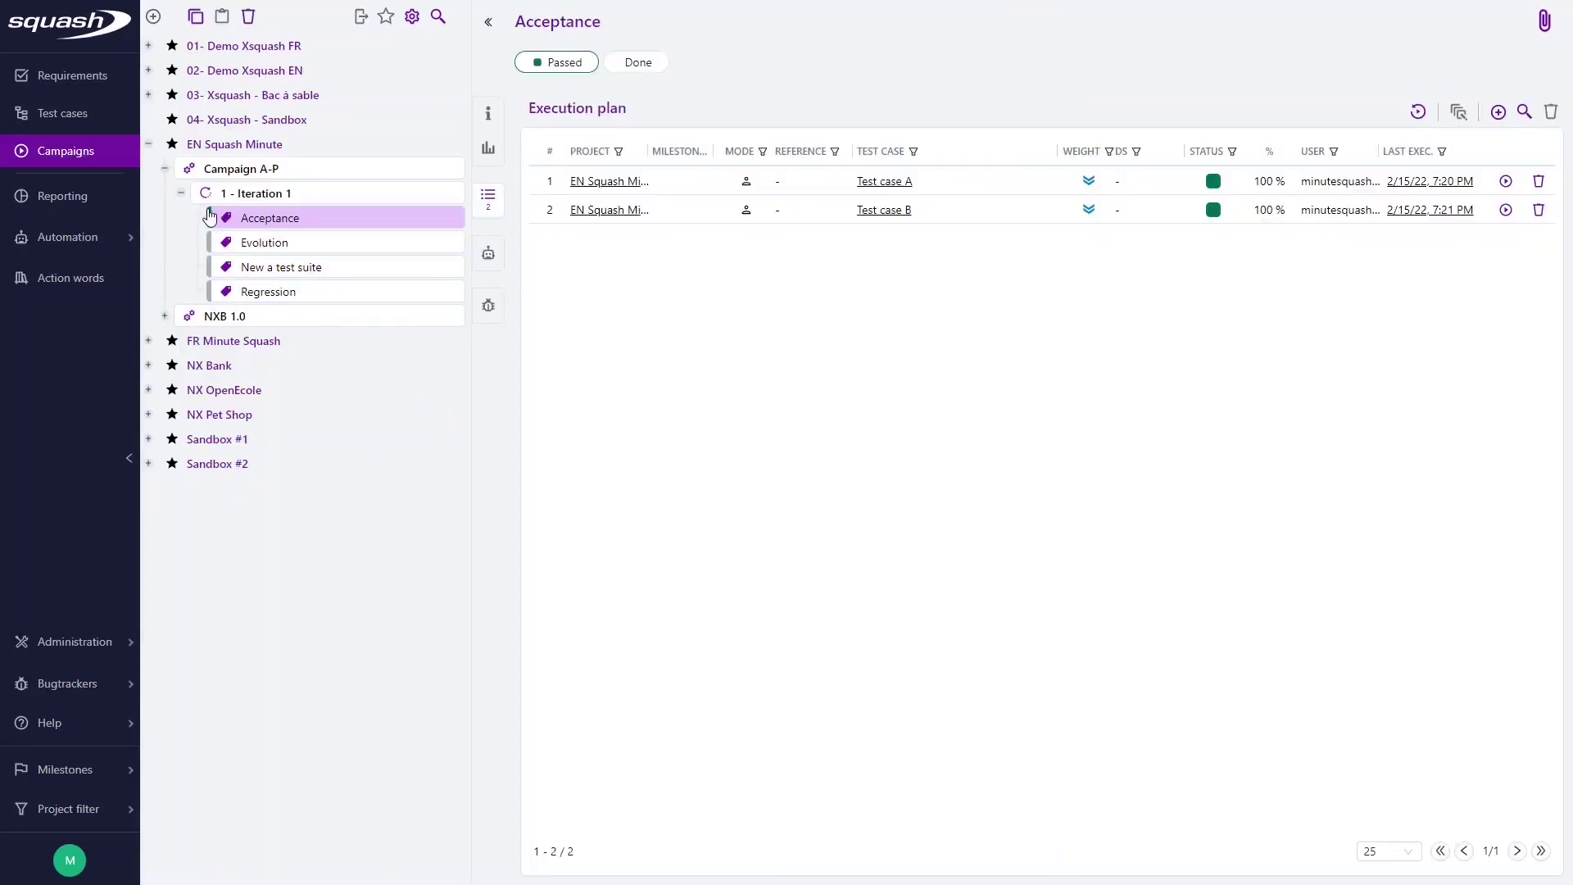